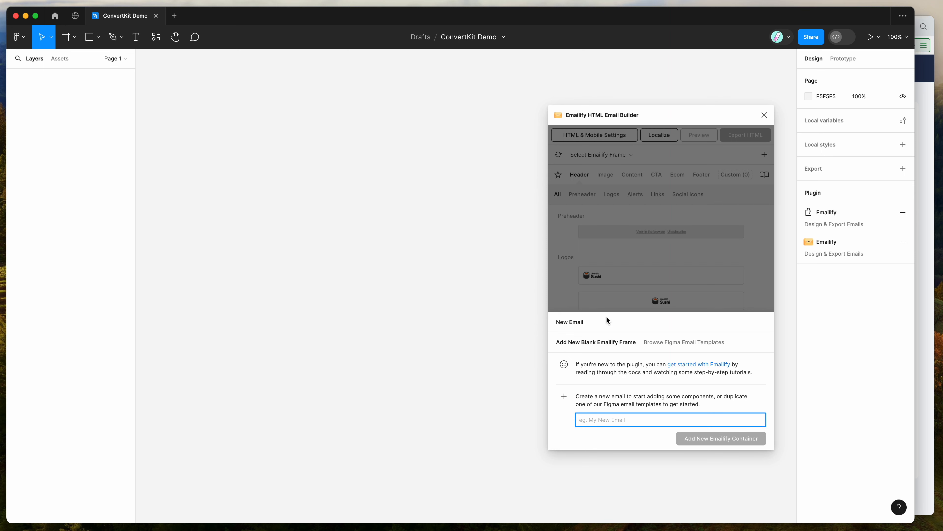
- Create a new blank Emailify frame named "Template Example For ConvertKit"
{"action": "left_click", "coordinate": [597, 417]}
{"action": "left_click", "coordinate": [593, 421]}
{"action": "type", "text": "Template Example For ConvertKit"}
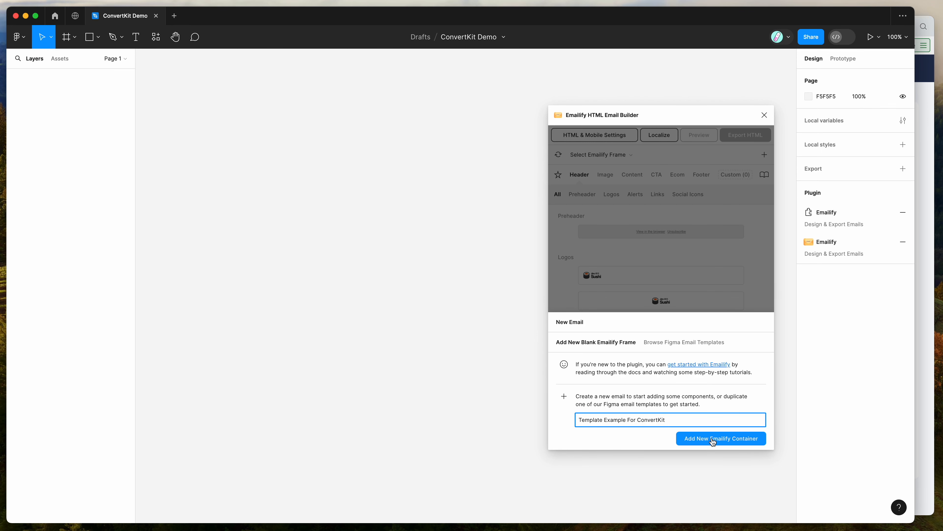
{"action": "left_click", "coordinate": [713, 441]}
{"action": "left_click_drag", "start_coordinate": [632, 116], "coordinate": [639, 113]}
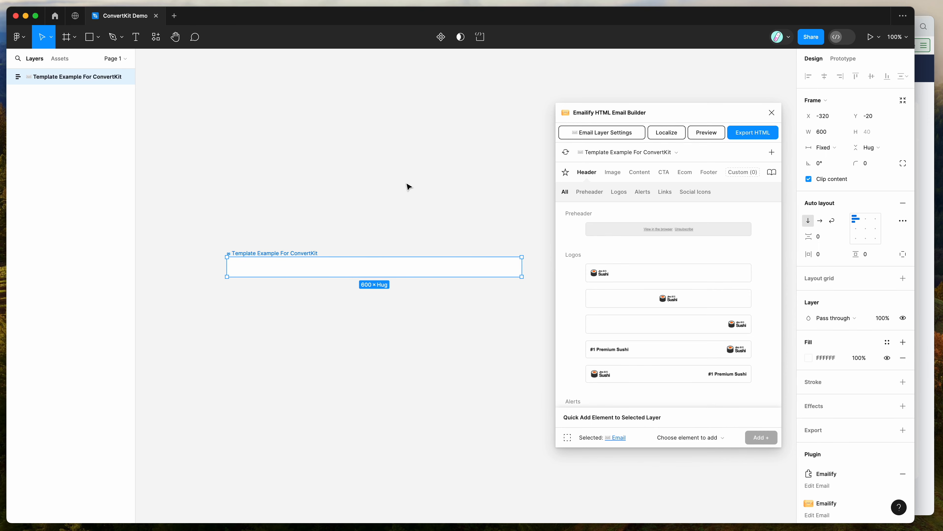
{"action": "left_click_drag", "start_coordinate": [638, 114], "coordinate": [623, 112]}
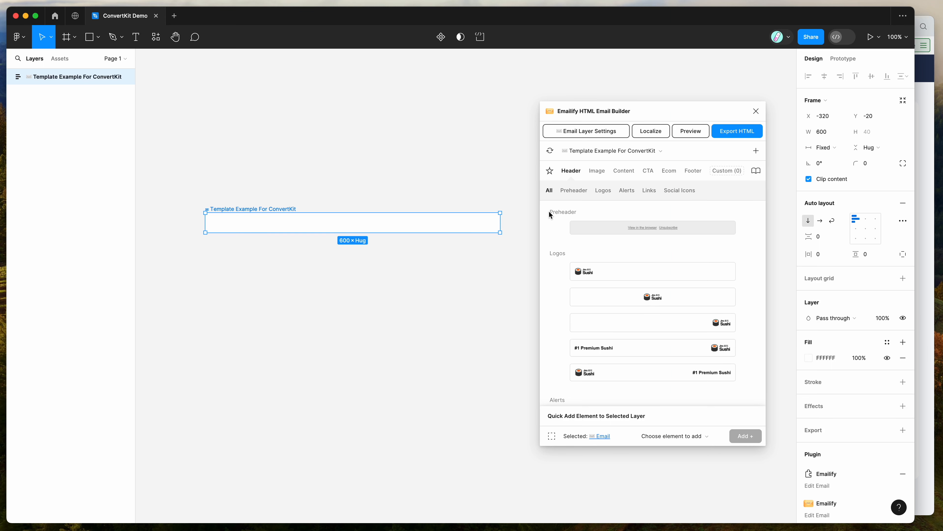
- Add the centered logo header component to the email frame
{"action": "scroll", "coordinate": [551, 316], "scroll_direction": "down", "scroll_amount": 1}
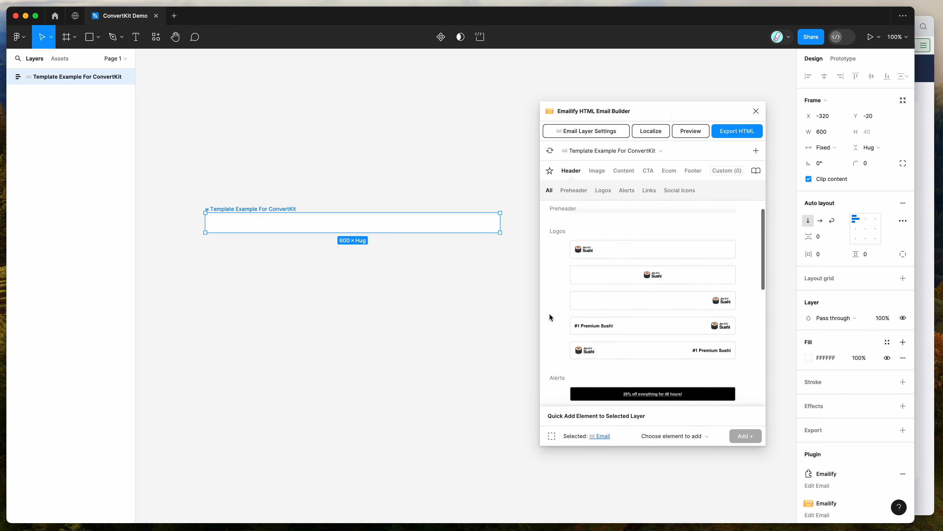
{"action": "scroll", "coordinate": [551, 316], "scroll_direction": "up", "scroll_amount": 1}
{"action": "left_click", "coordinate": [629, 300]}
- Add the "Welcome to Jiro" call-to-action hero with the Book Now button below the logo
{"action": "scroll", "coordinate": [560, 299], "scroll_direction": "down", "scroll_amount": 5}
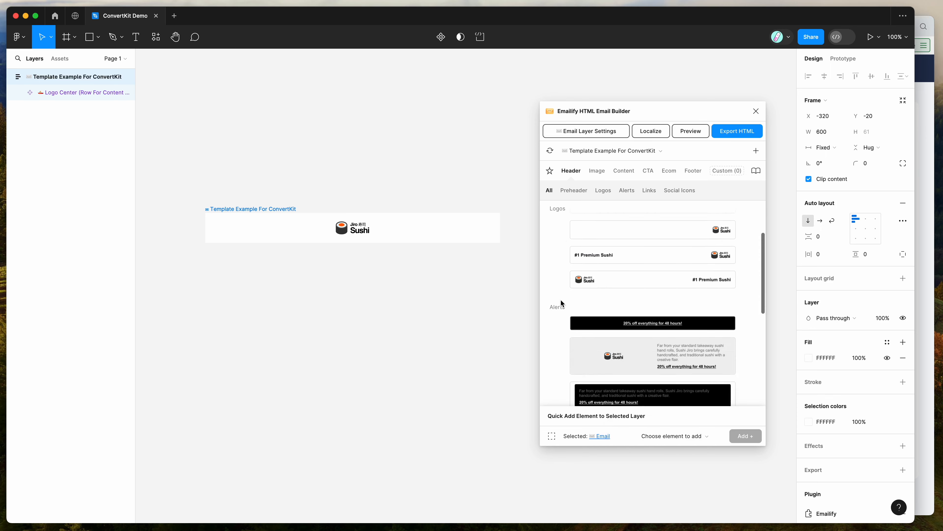
{"action": "left_click", "coordinate": [622, 171]}
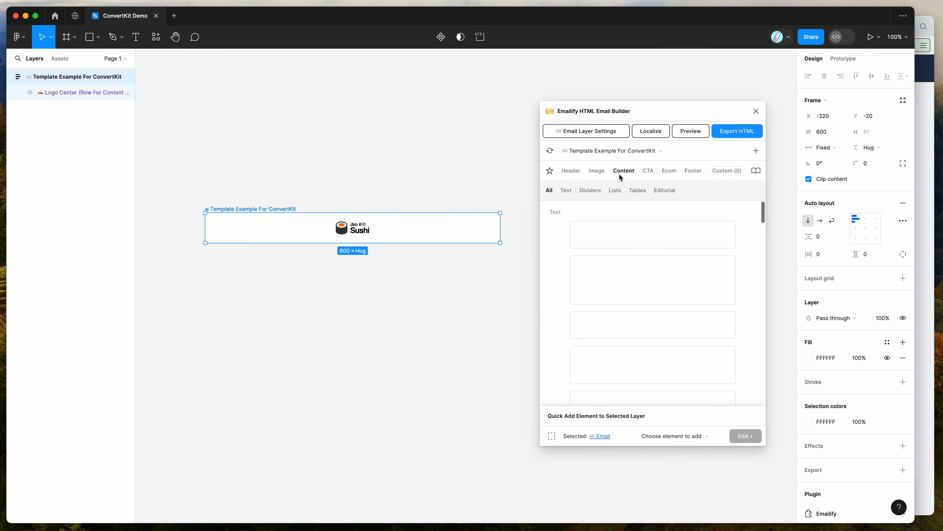
{"action": "left_click", "coordinate": [653, 173]}
{"action": "scroll", "coordinate": [628, 296], "scroll_direction": "down", "scroll_amount": 3}
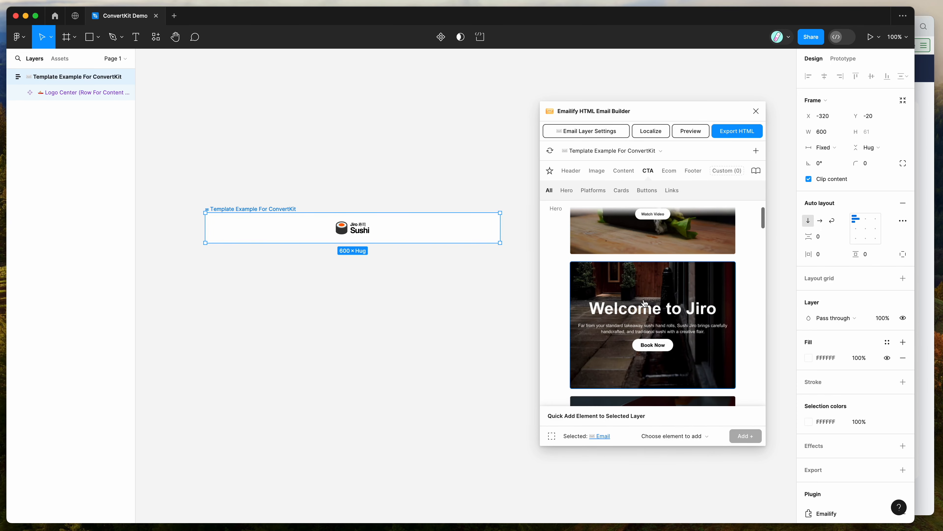
{"action": "left_click", "coordinate": [644, 303]}
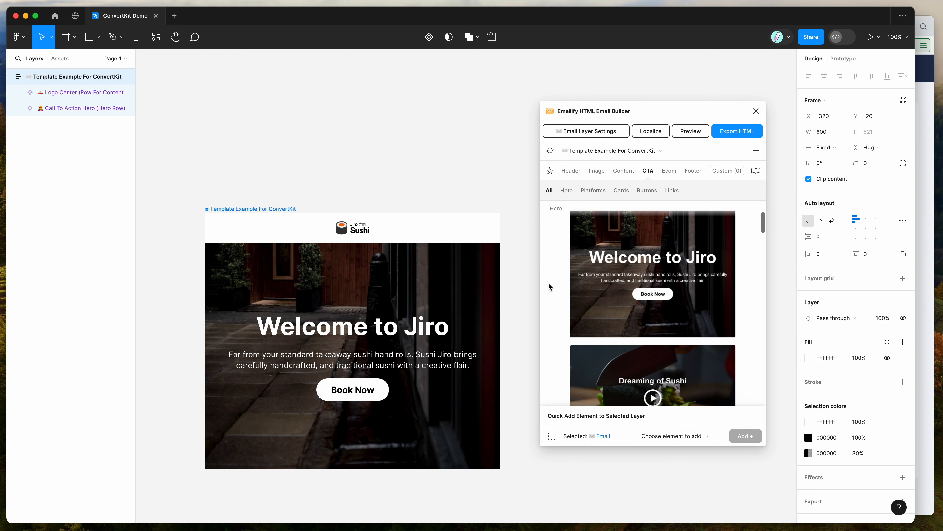
- Add the two-column Split Paragraph content component below the hero
{"action": "left_click", "coordinate": [623, 172]}
{"action": "scroll", "coordinate": [631, 274], "scroll_direction": "down", "scroll_amount": 2}
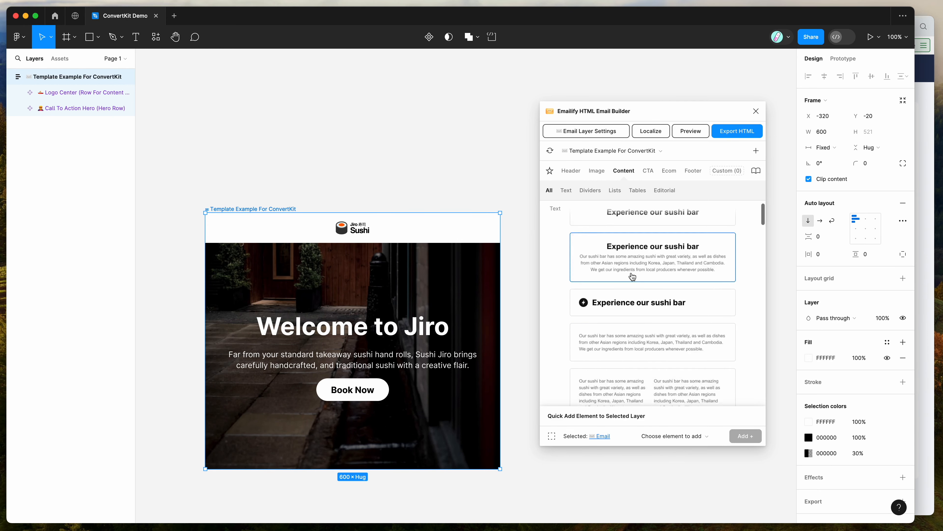
{"action": "left_click", "coordinate": [632, 277]}
{"action": "scroll", "coordinate": [444, 317], "scroll_direction": "down", "scroll_amount": 5}
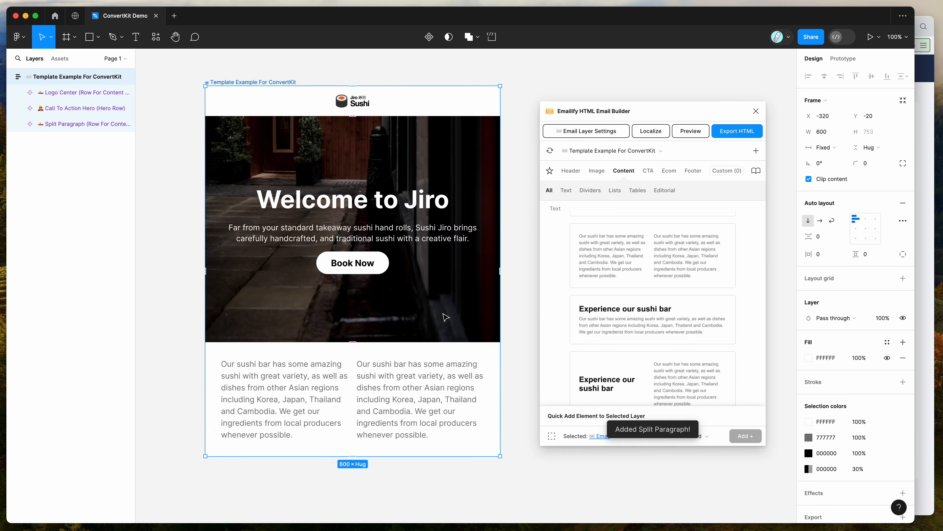
{"action": "scroll", "coordinate": [444, 317], "scroll_direction": "up", "scroll_amount": 3}
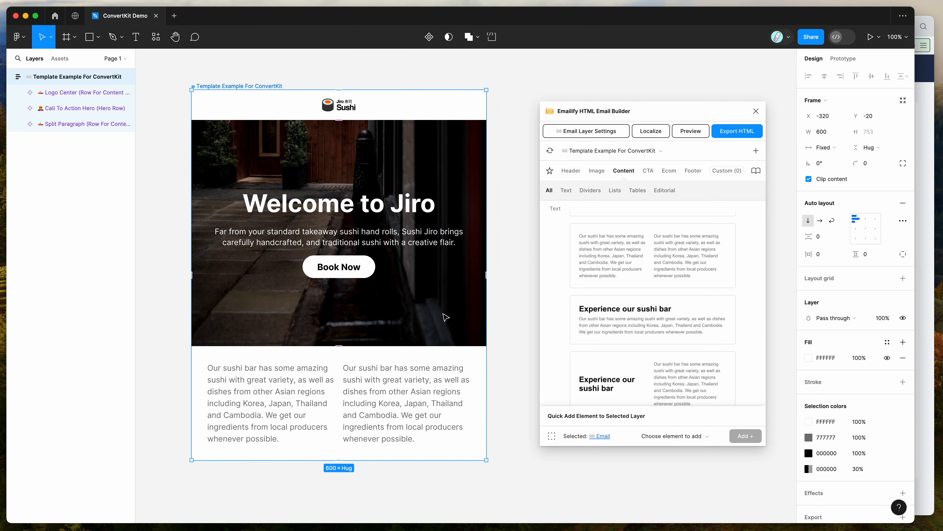
- Examine the logo, hero and split paragraph rows in the email layout
{"action": "left_click", "coordinate": [672, 436]}
{"action": "left_click", "coordinate": [610, 416]}
{"action": "left_click", "coordinate": [516, 371]}
{"action": "scroll", "coordinate": [516, 371], "scroll_direction": "right", "scroll_amount": 2}
{"action": "left_click", "coordinate": [374, 151]}
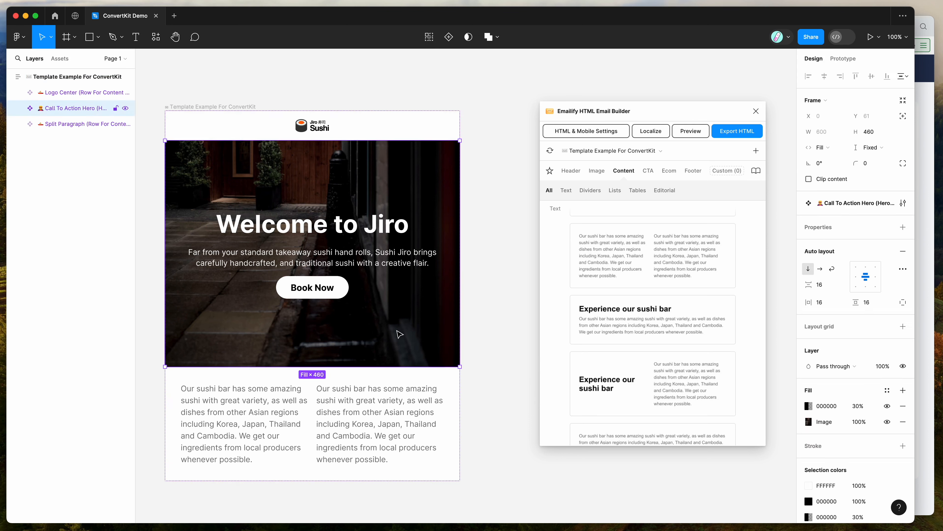
{"action": "left_click", "coordinate": [371, 132]}
{"action": "scroll", "coordinate": [372, 223], "scroll_direction": "down", "scroll_amount": 2}
{"action": "scroll", "coordinate": [371, 224], "scroll_direction": "left", "scroll_amount": 1}
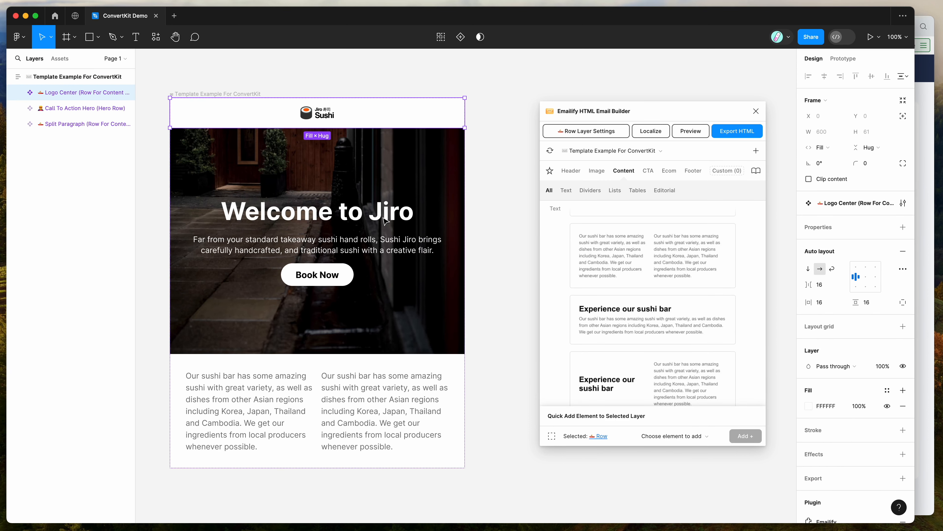
{"action": "left_click", "coordinate": [403, 274]}
{"action": "left_click", "coordinate": [431, 362]}
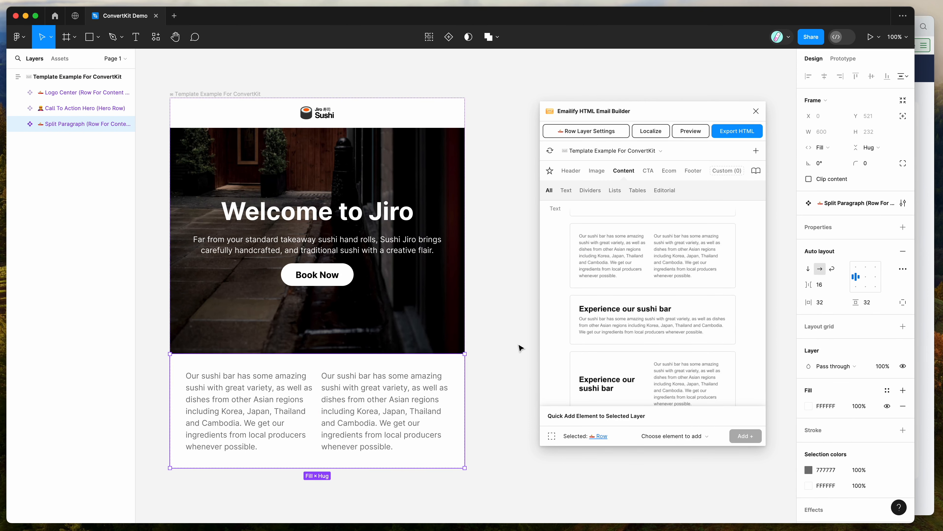
{"action": "left_click", "coordinate": [505, 341]}
{"action": "scroll", "coordinate": [505, 341], "scroll_direction": "down", "scroll_amount": 2}
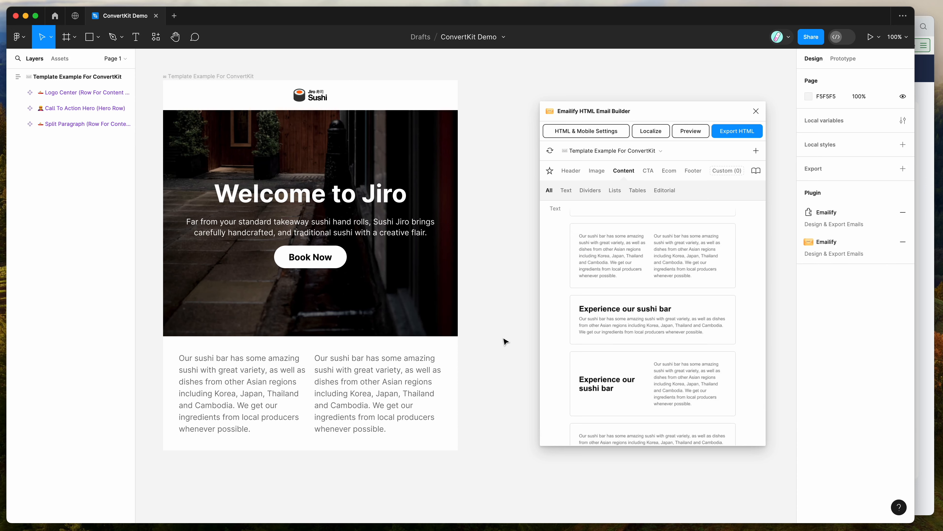
{"action": "scroll", "coordinate": [506, 342], "scroll_direction": "down", "scroll_amount": 1}
{"action": "scroll", "coordinate": [505, 342], "scroll_direction": "left", "scroll_amount": 2}
{"action": "scroll", "coordinate": [506, 326], "scroll_direction": "up", "scroll_amount": 3}
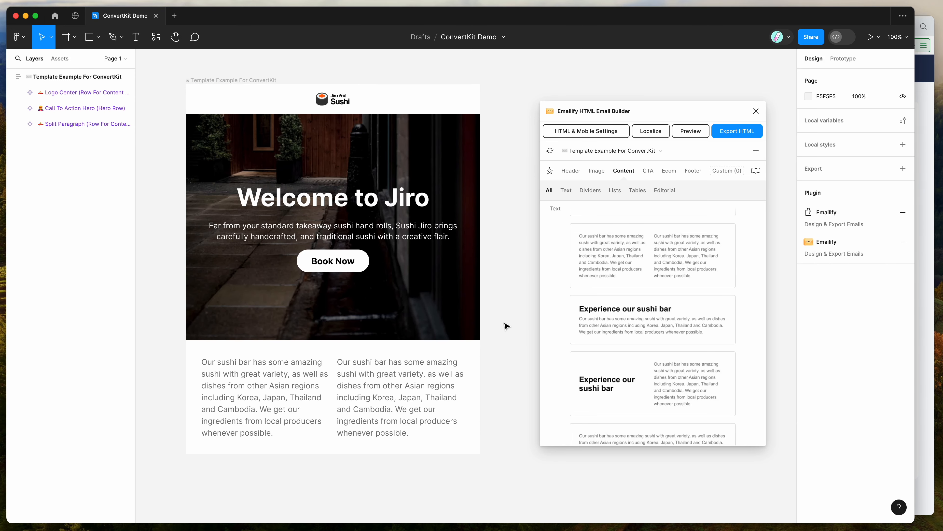
- Add the ConvertKit platform footer to the end of the email
{"action": "left_click", "coordinate": [693, 170]}
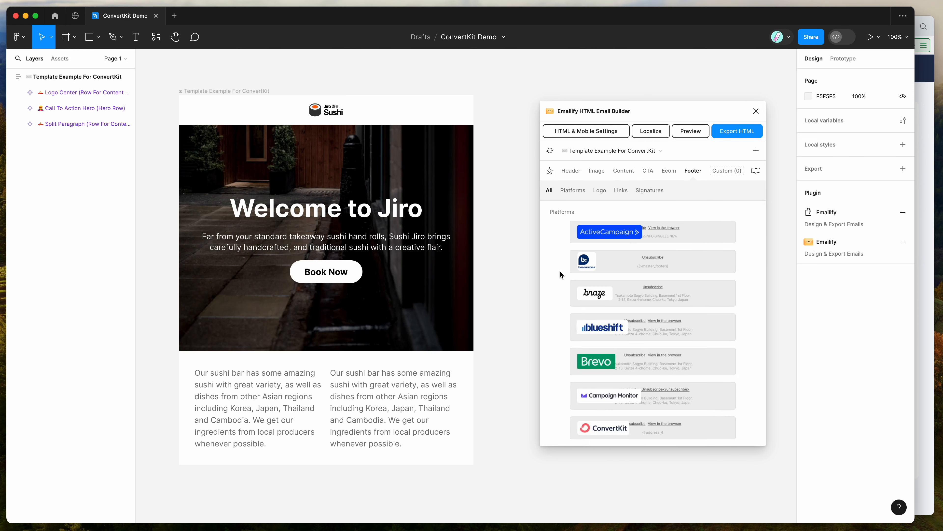
{"action": "scroll", "coordinate": [560, 274], "scroll_direction": "down", "scroll_amount": 3}
{"action": "scroll", "coordinate": [560, 274], "scroll_direction": "down", "scroll_amount": 2}
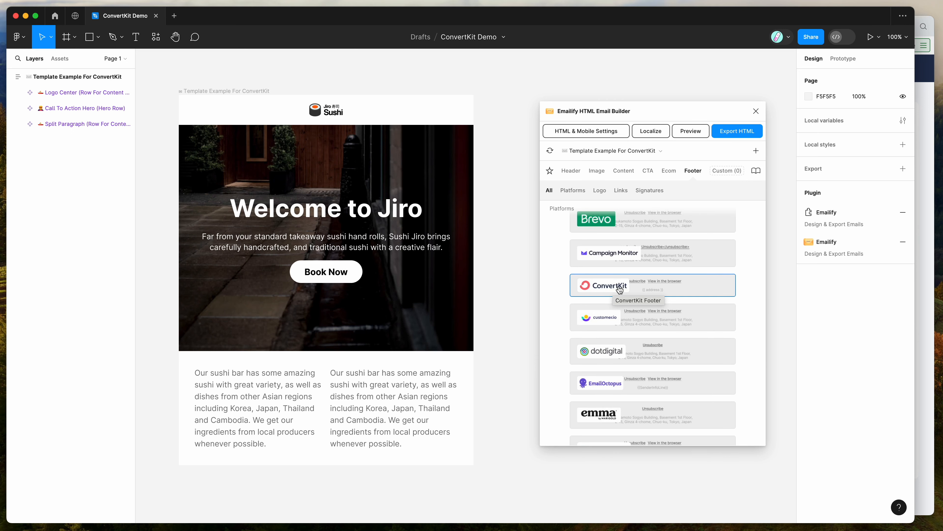
{"action": "left_click", "coordinate": [619, 290]}
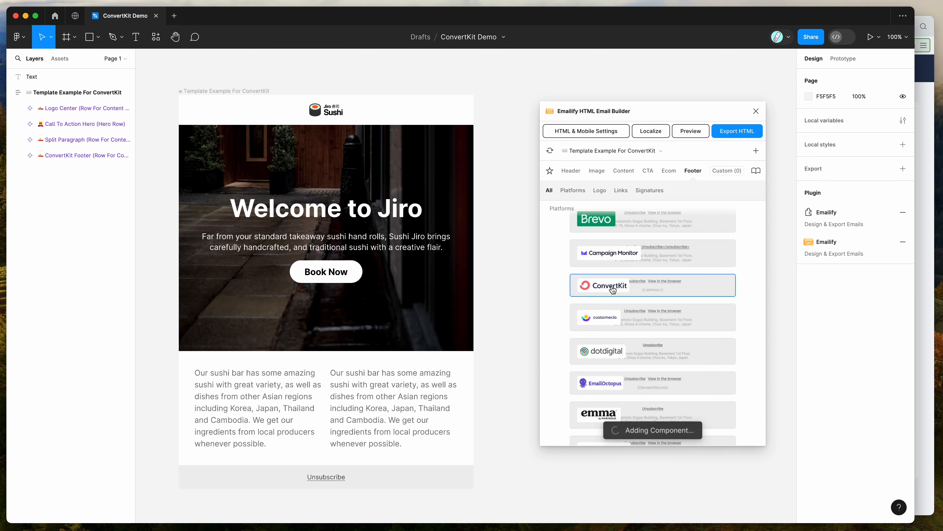
{"action": "scroll", "coordinate": [433, 350], "scroll_direction": "down", "scroll_amount": 5}
{"action": "scroll", "coordinate": [415, 360], "scroll_direction": "left", "scroll_amount": 2}
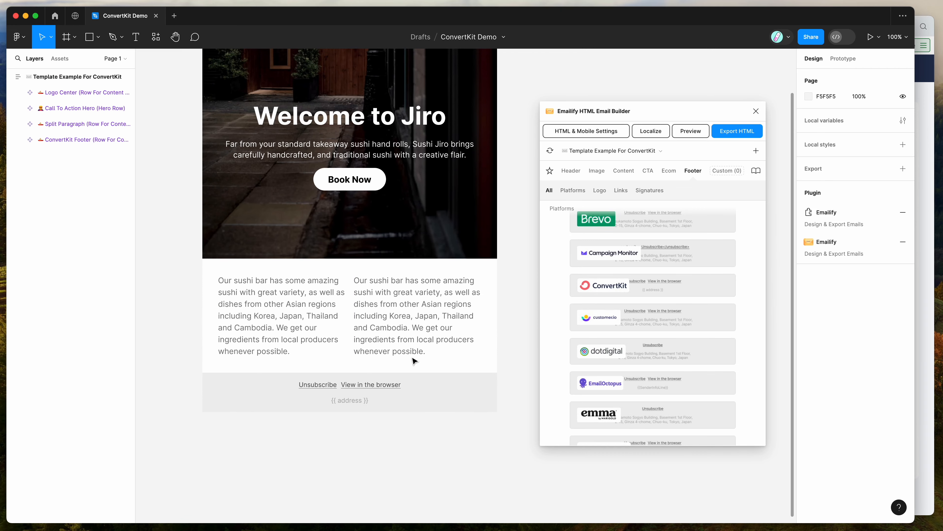
- Check the clickable link URLs of the footer's "Unsubscribe" and "View in the browser" links
{"action": "double_click", "coordinate": [328, 387]}
{"action": "double_click", "coordinate": [310, 388]}
{"action": "double_click", "coordinate": [316, 387]}
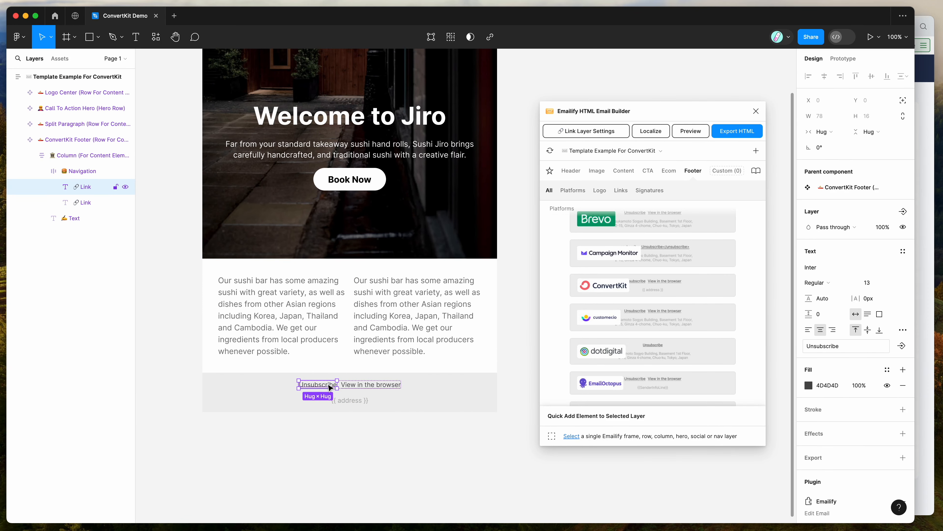
{"action": "left_click", "coordinate": [368, 385]}
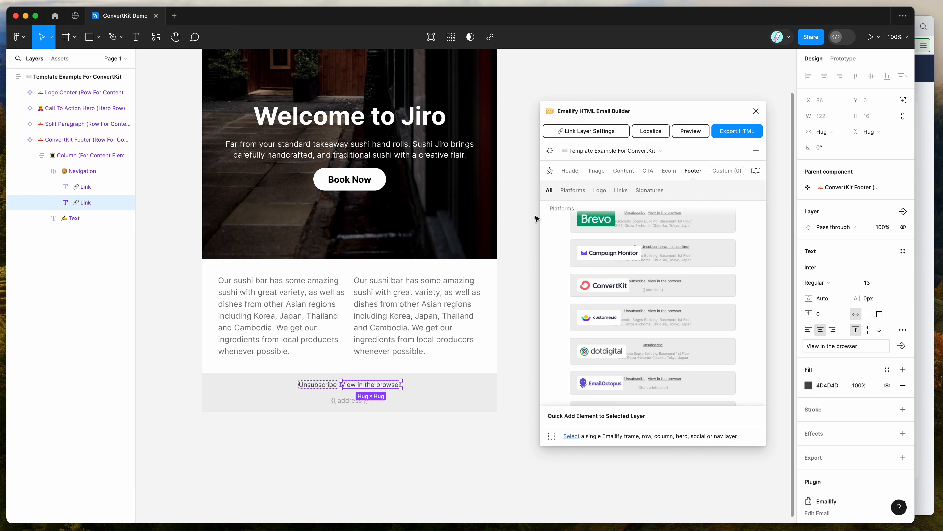
{"action": "left_click", "coordinate": [590, 134]}
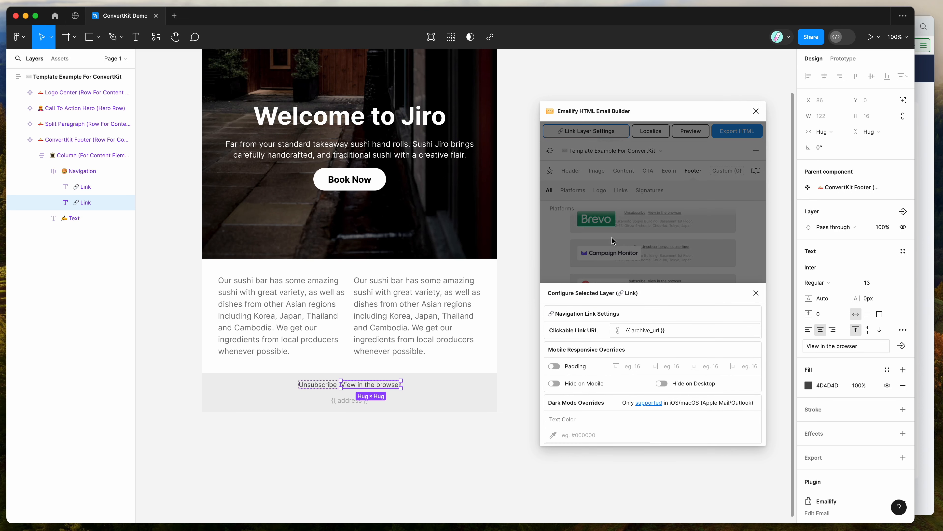
{"action": "left_click", "coordinate": [669, 330]}
{"action": "left_click_drag", "start_coordinate": [667, 330], "coordinate": [593, 331]}
{"action": "double_click", "coordinate": [647, 330]}
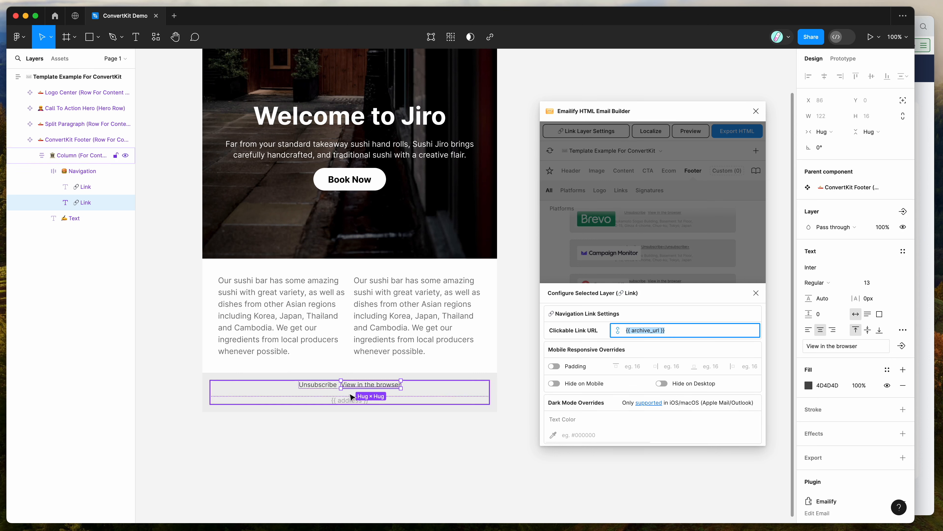
{"action": "left_click", "coordinate": [328, 387]}
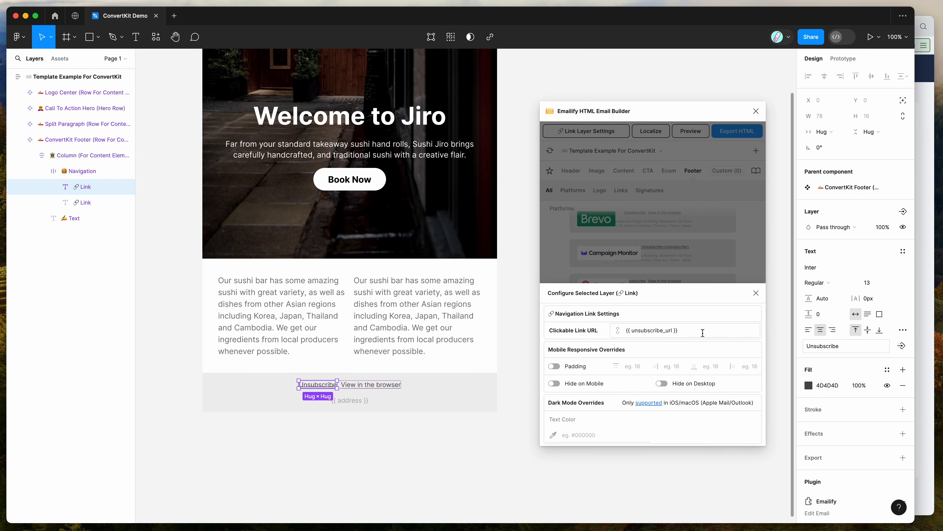
{"action": "left_click_drag", "start_coordinate": [702, 331], "coordinate": [596, 331]}
{"action": "left_click", "coordinate": [385, 387]}
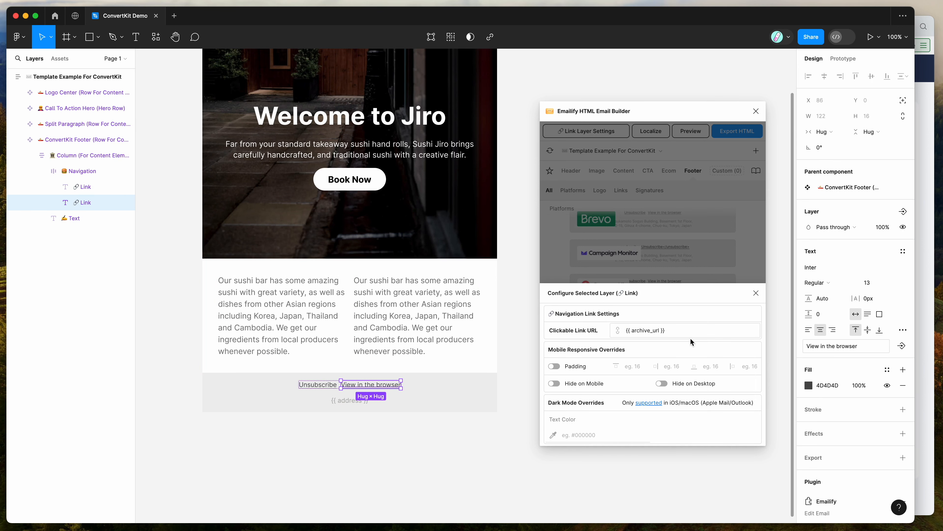
- Examine the footer's address placeholder text and its layer settings, and close the settings
{"action": "left_click", "coordinate": [344, 400]}
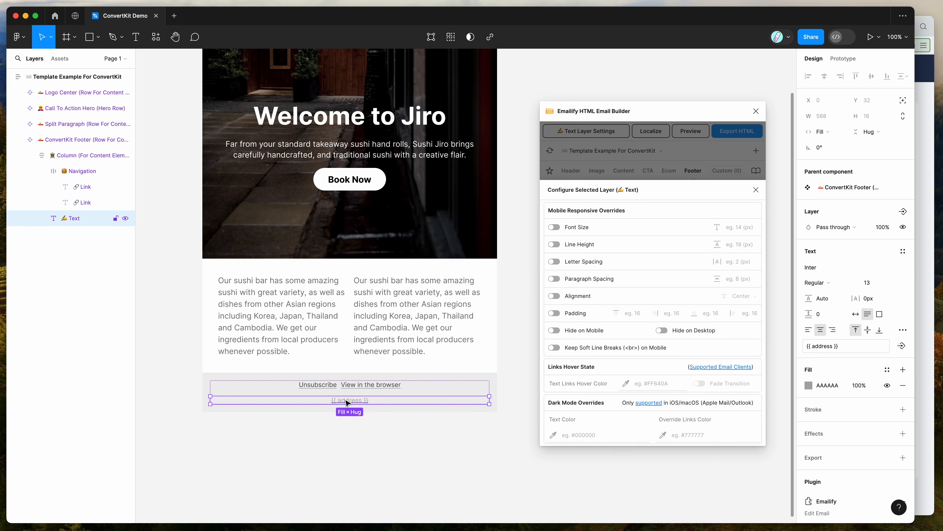
{"action": "scroll", "coordinate": [358, 404], "scroll_direction": "down", "scroll_amount": 2}
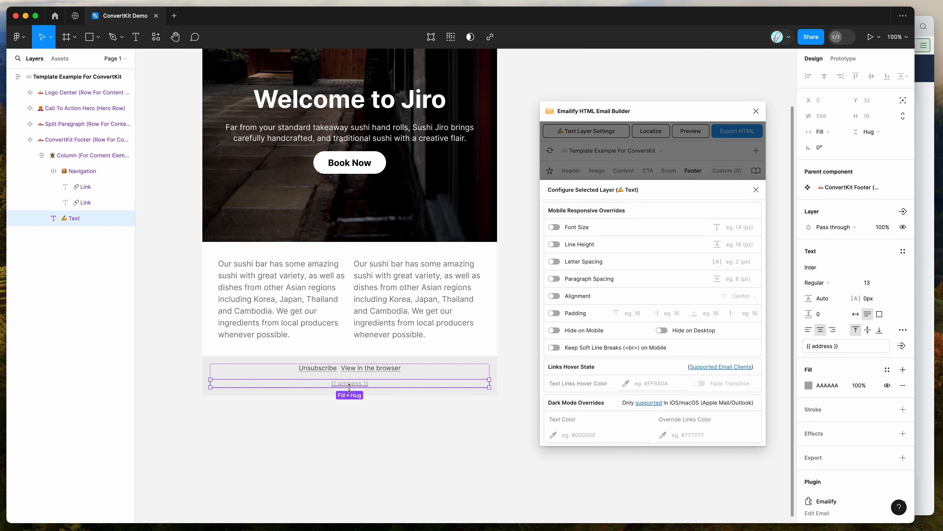
{"action": "double_click", "coordinate": [339, 385]}
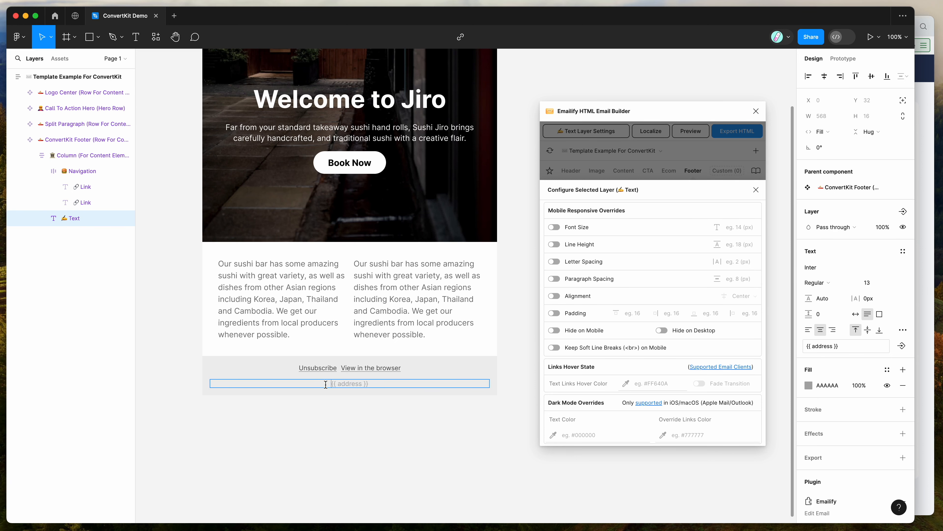
{"action": "scroll", "coordinate": [422, 384], "scroll_direction": "up", "scroll_amount": 5}
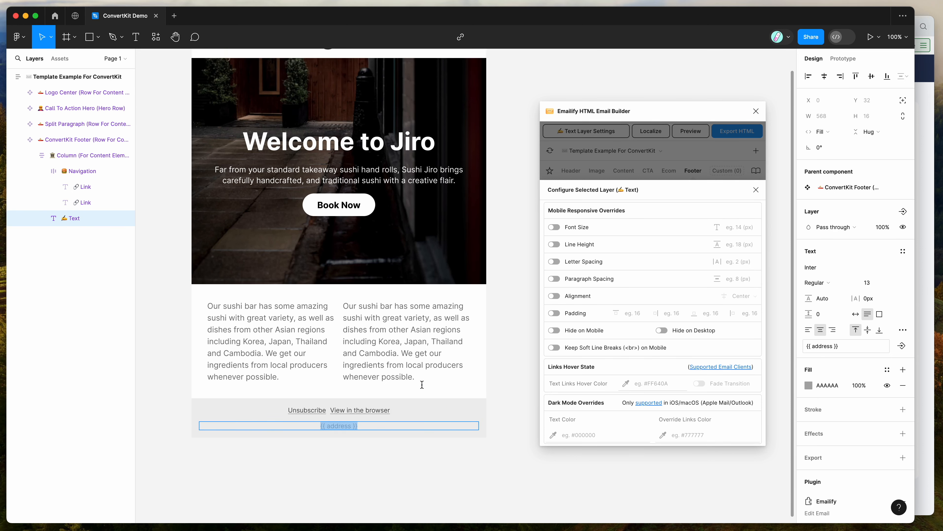
{"action": "key", "text": "Escape"}
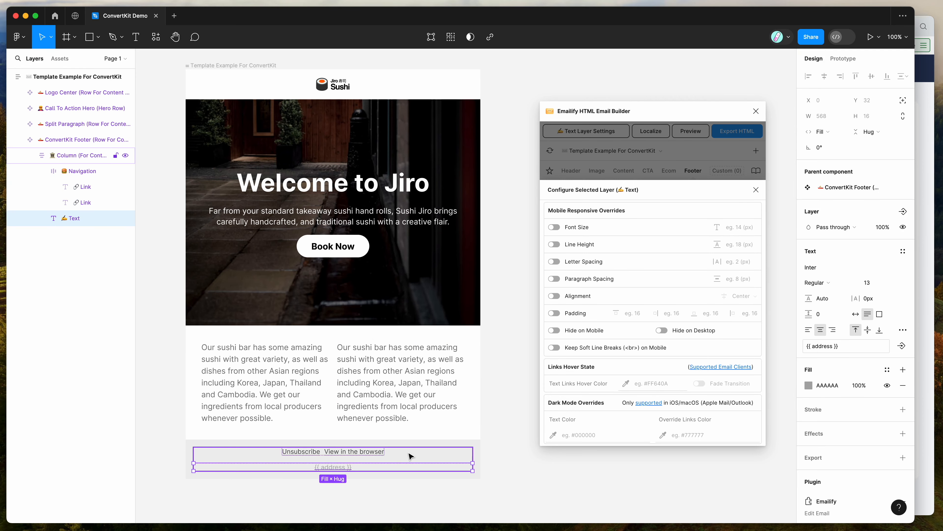
{"action": "left_click", "coordinate": [756, 190]}
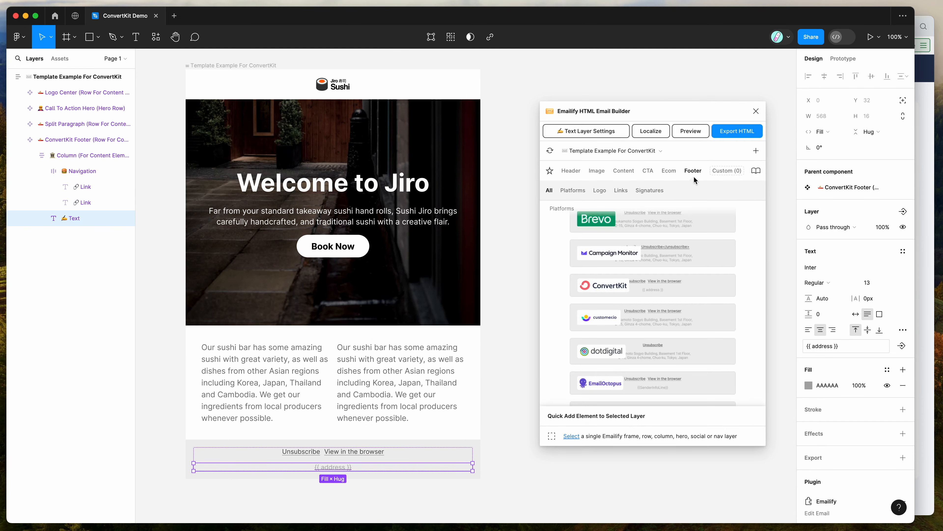
- Select the ConvertKit footer row and open the plugin's preview of the email
{"action": "left_click", "coordinate": [479, 441]}
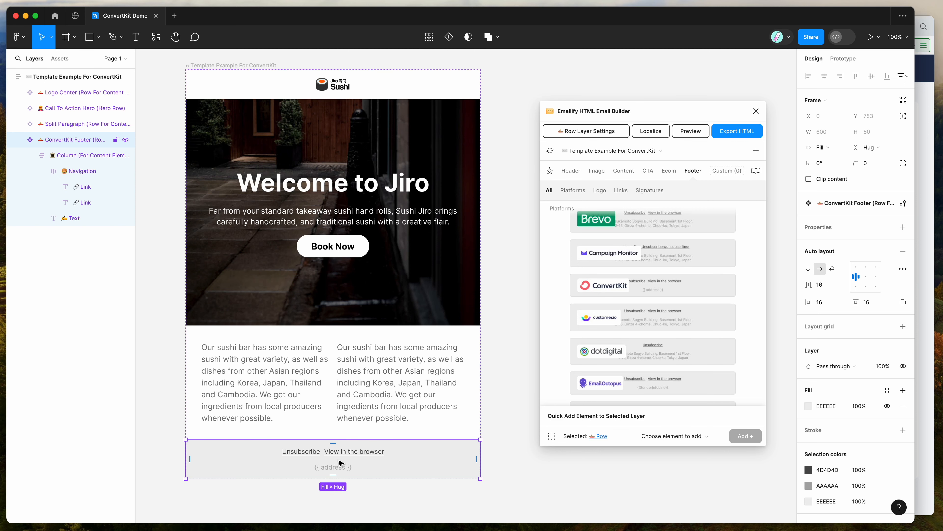
{"action": "scroll", "coordinate": [339, 463], "scroll_direction": "up", "scroll_amount": 2}
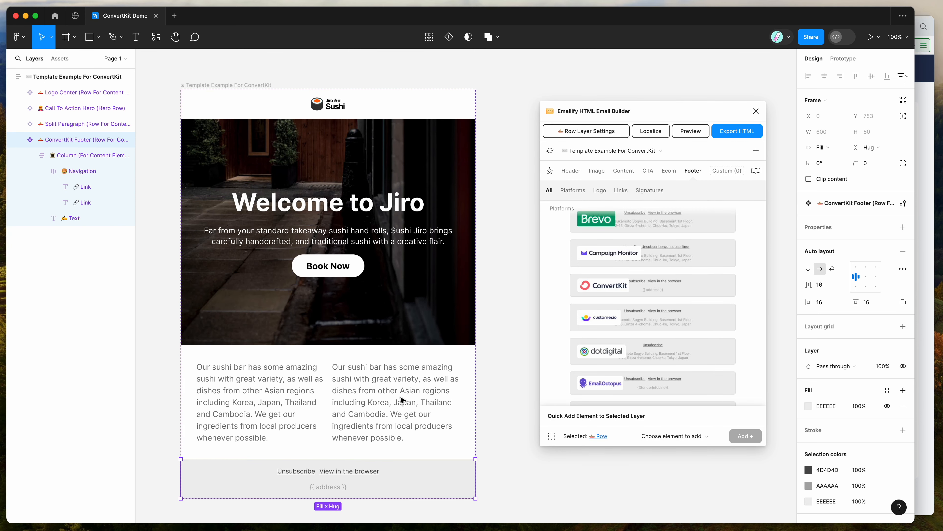
{"action": "left_click", "coordinate": [692, 131]}
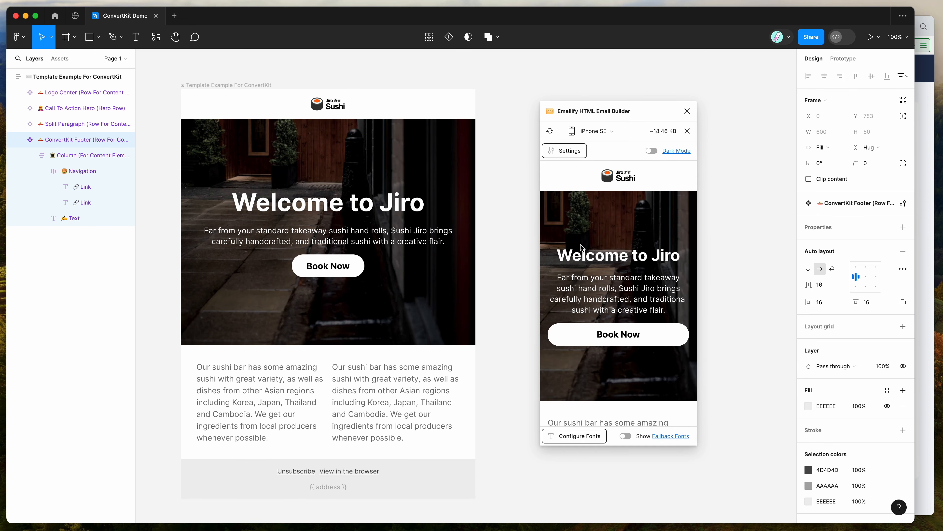
- Examine the whole email in the iPhone SE preview, from the hero down to the stacked paragraphs
{"action": "left_click_drag", "start_coordinate": [561, 250], "coordinate": [619, 334]}
{"action": "left_click", "coordinate": [660, 298]}
{"action": "scroll", "coordinate": [586, 277], "scroll_direction": "down", "scroll_amount": 6}
{"action": "left_click", "coordinate": [611, 319]}
{"action": "scroll", "coordinate": [611, 298], "scroll_direction": "up", "scroll_amount": 5}
- Switch the email preview to Desktop and examine the hero, split paragraphs and footer
{"action": "left_click", "coordinate": [597, 136]}
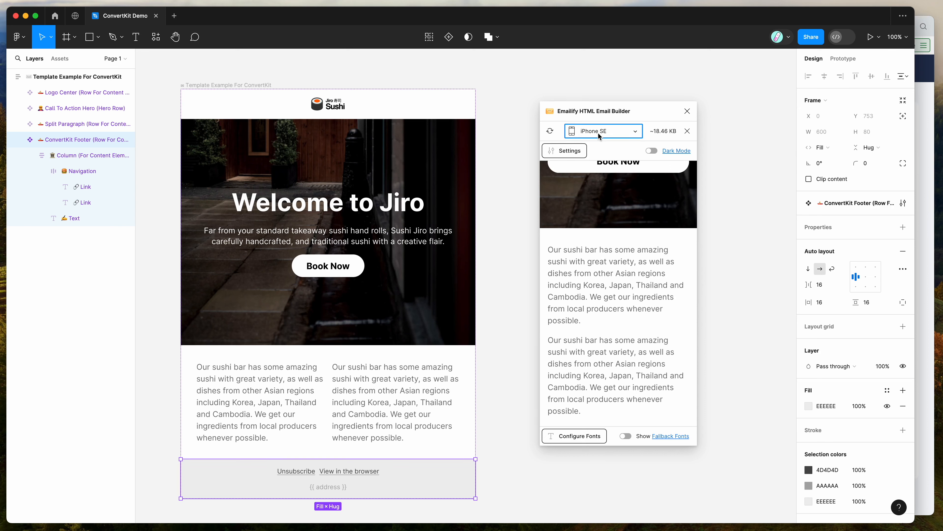
{"action": "left_click", "coordinate": [594, 160]}
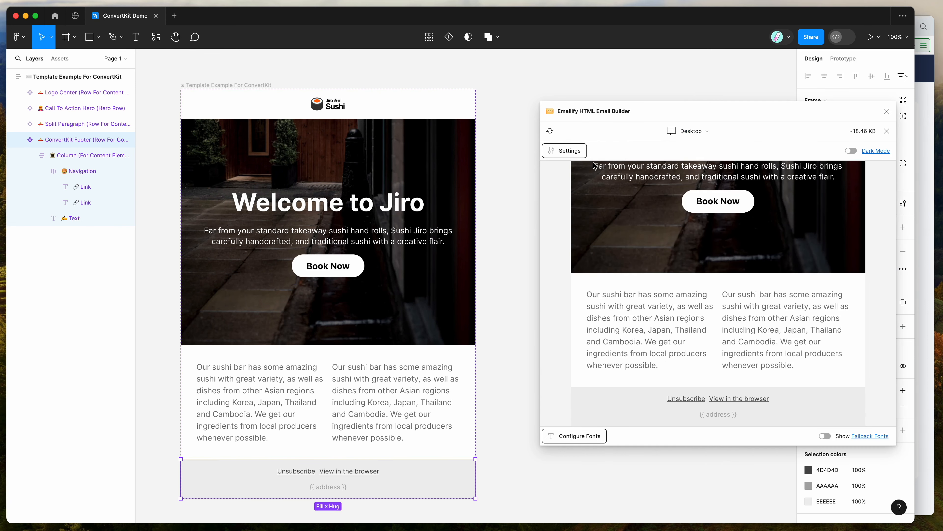
{"action": "left_click_drag", "start_coordinate": [811, 371], "coordinate": [600, 299]}
{"action": "left_click", "coordinate": [601, 301]}
{"action": "scroll", "coordinate": [600, 301], "scroll_direction": "up", "scroll_amount": 4}
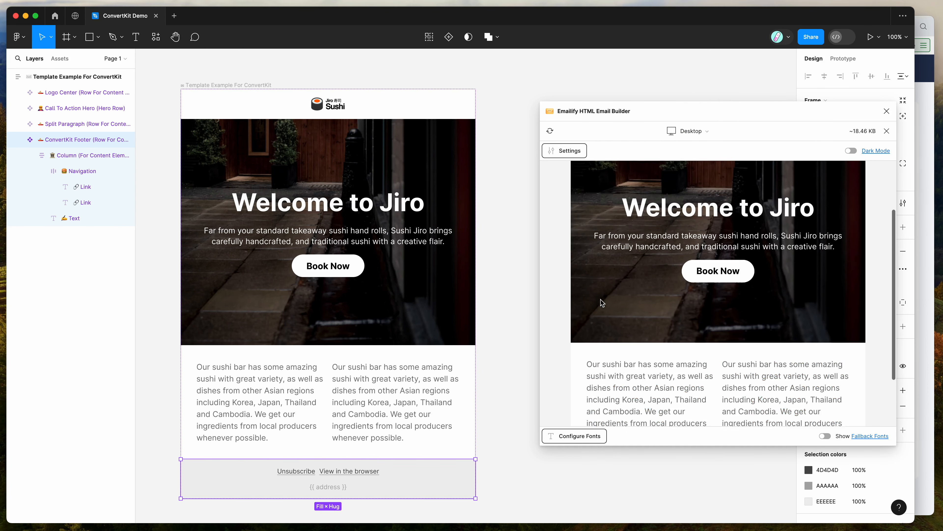
{"action": "left_click_drag", "start_coordinate": [624, 258], "coordinate": [780, 294]}
{"action": "scroll", "coordinate": [780, 295], "scroll_direction": "down", "scroll_amount": 3}
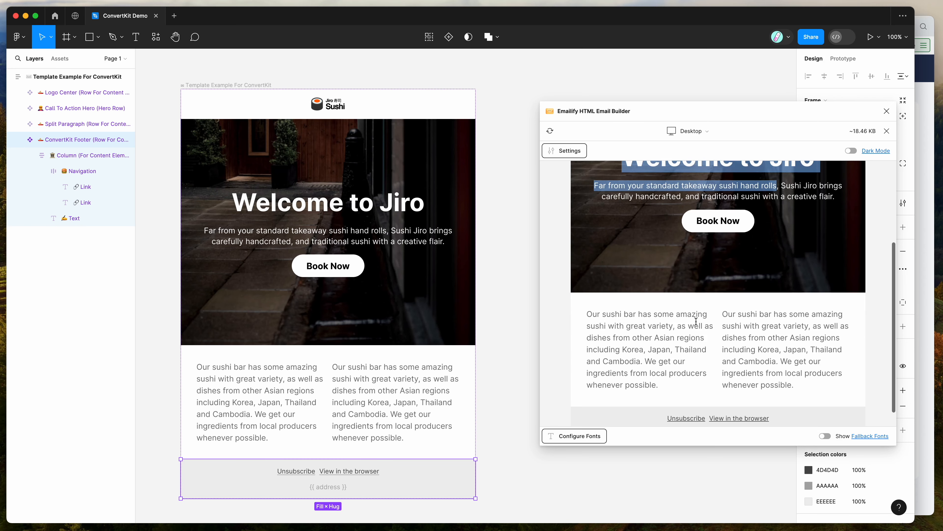
{"action": "scroll", "coordinate": [780, 295], "scroll_direction": "up", "scroll_amount": 4}
{"action": "left_click", "coordinate": [631, 283]}
- Examine the layer settings for the hero headline, the Split Paragraph row and its first column, and close the settings
{"action": "left_click_drag", "start_coordinate": [654, 116], "coordinate": [614, 114]}
{"action": "double_click", "coordinate": [399, 209]}
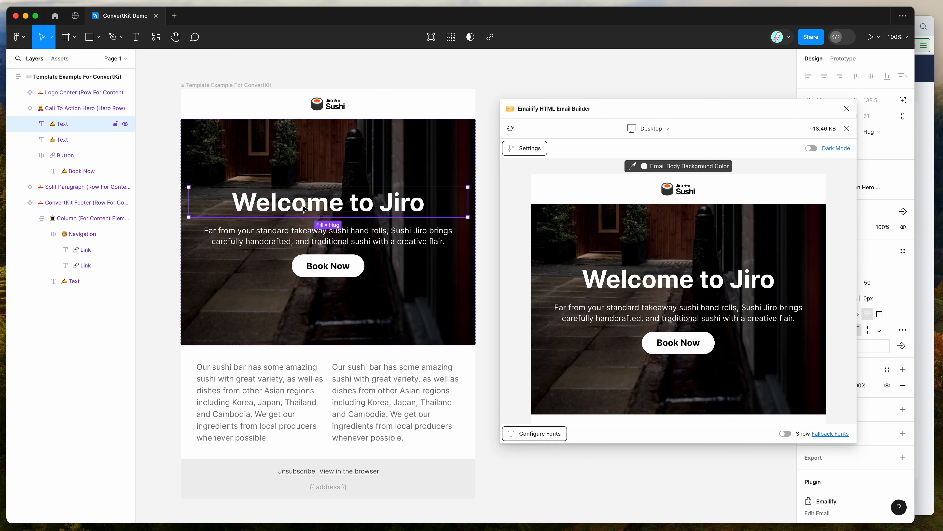
{"action": "left_click", "coordinate": [527, 150]}
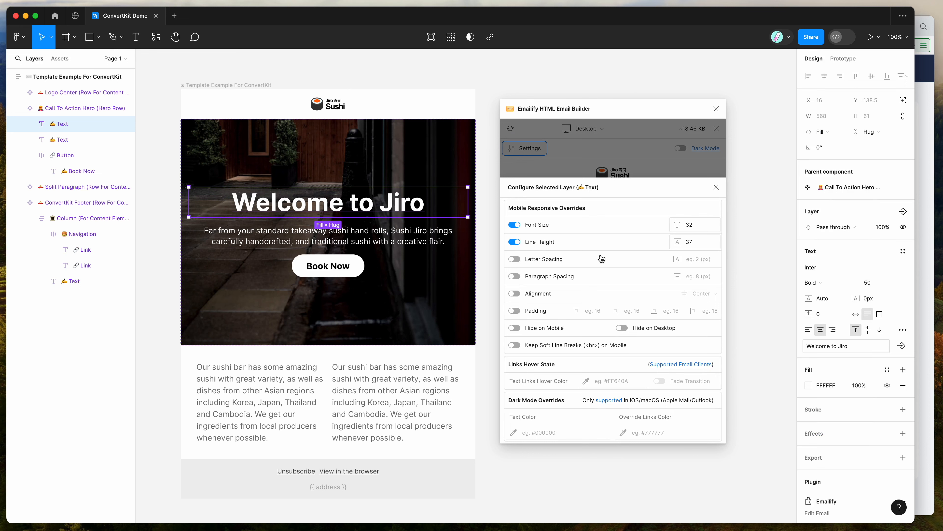
{"action": "left_click", "coordinate": [474, 264]}
{"action": "left_click", "coordinate": [444, 363]}
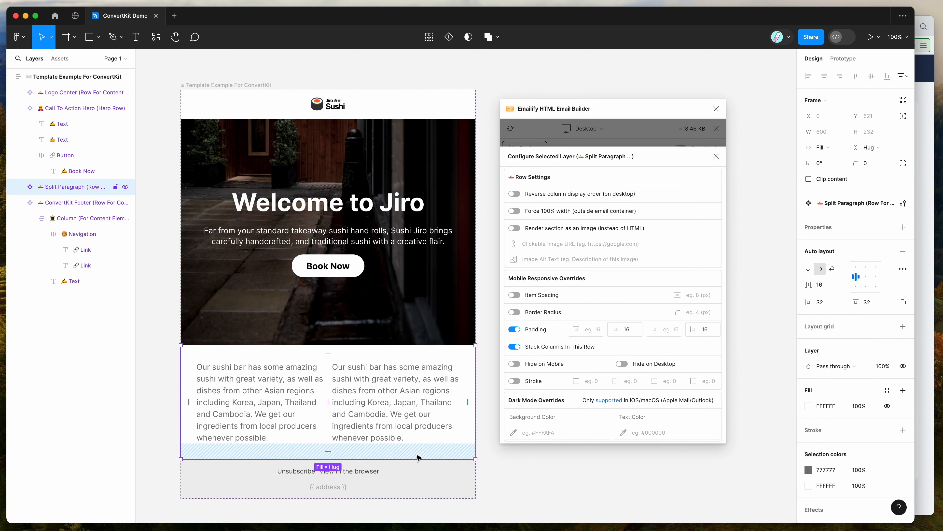
{"action": "left_click", "coordinate": [392, 417]}
{"action": "left_click", "coordinate": [302, 415]}
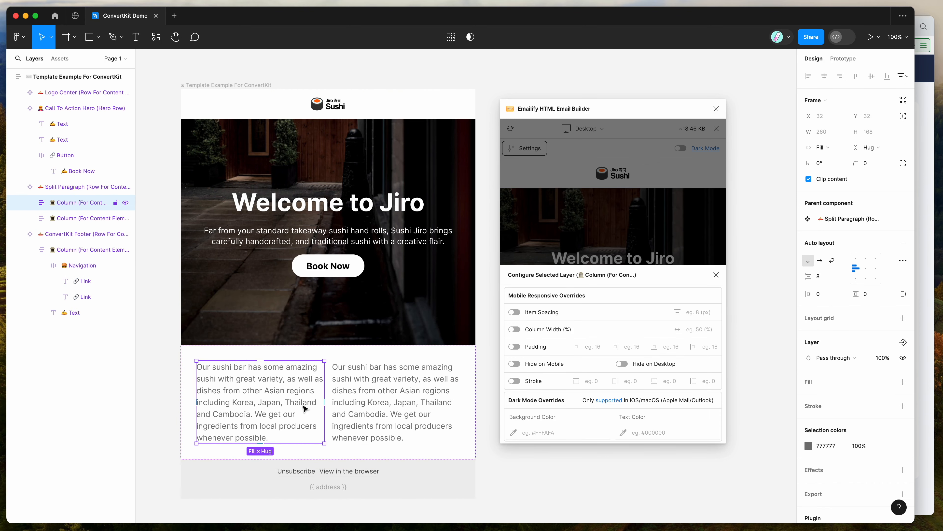
{"action": "left_click", "coordinate": [380, 356]}
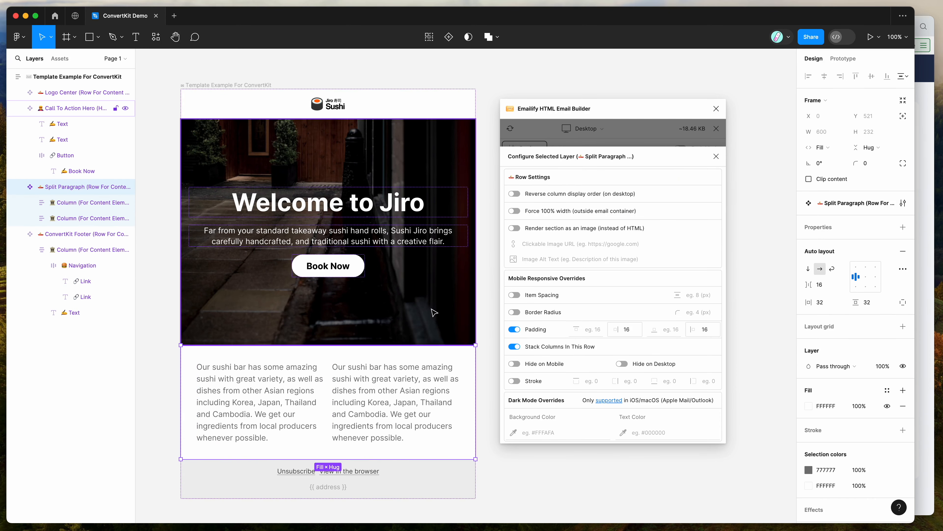
{"action": "left_click_drag", "start_coordinate": [632, 114], "coordinate": [635, 115]}
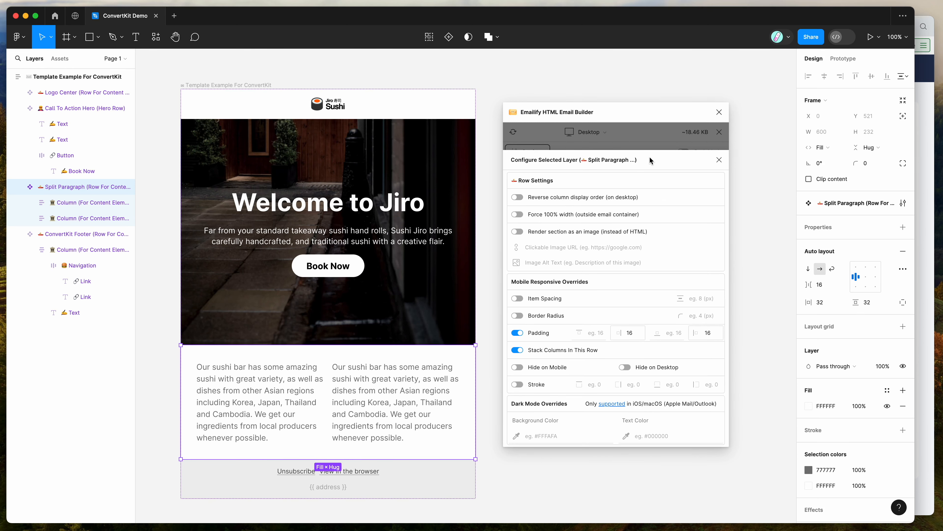
{"action": "left_click", "coordinate": [719, 159]}
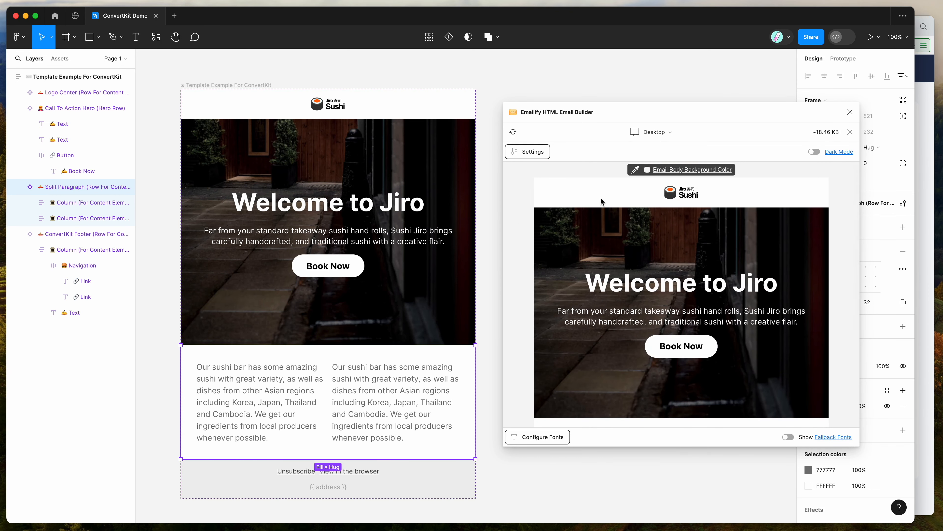
- Close the email preview and open the HTML export with ConvertKit as the target platform
{"action": "left_click_drag", "start_coordinate": [737, 113], "coordinate": [731, 113]}
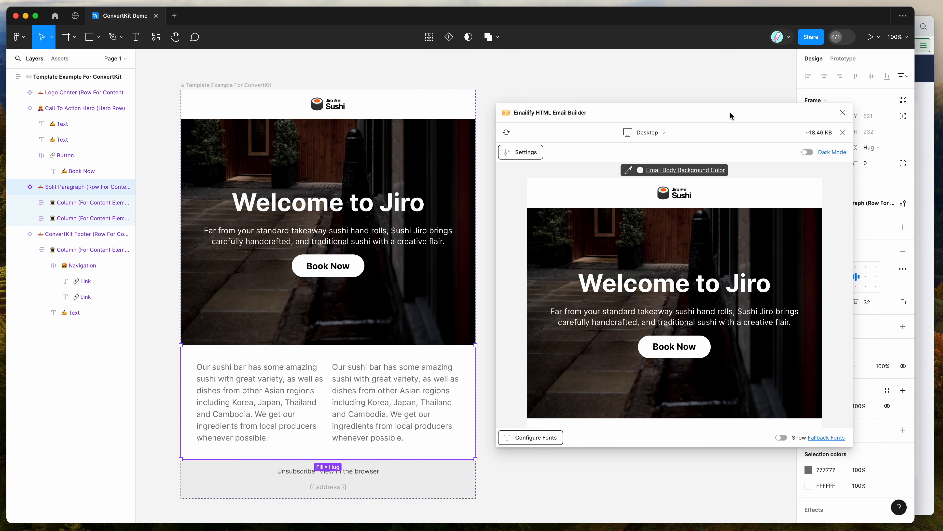
{"action": "left_click", "coordinate": [844, 135]}
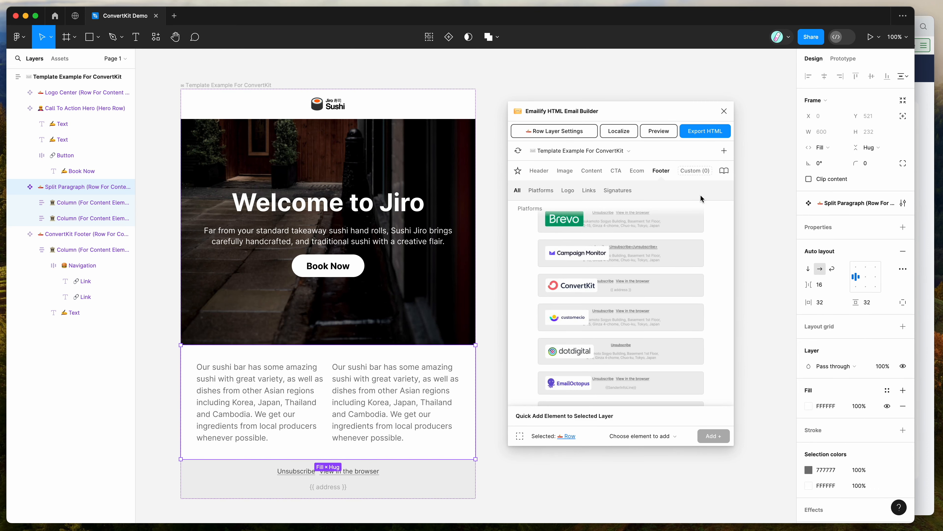
{"action": "left_click", "coordinate": [705, 133]}
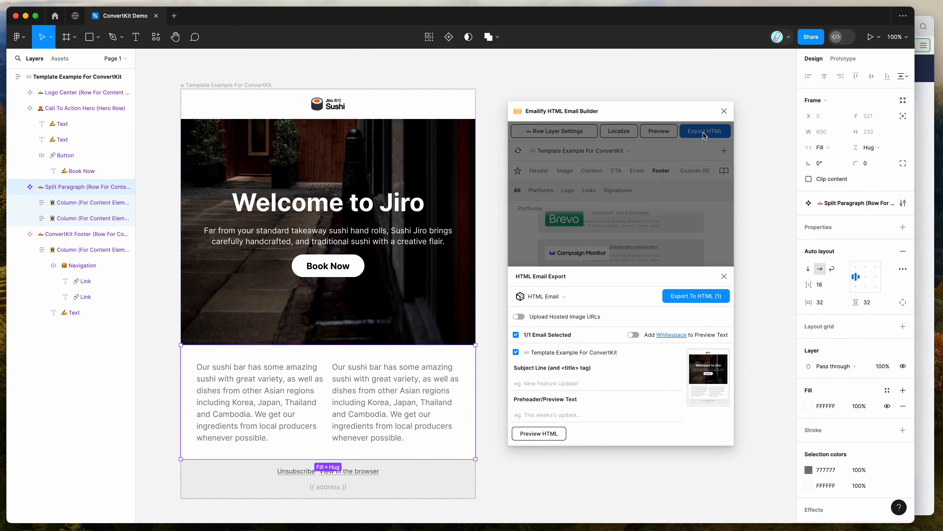
{"action": "left_click", "coordinate": [543, 300]}
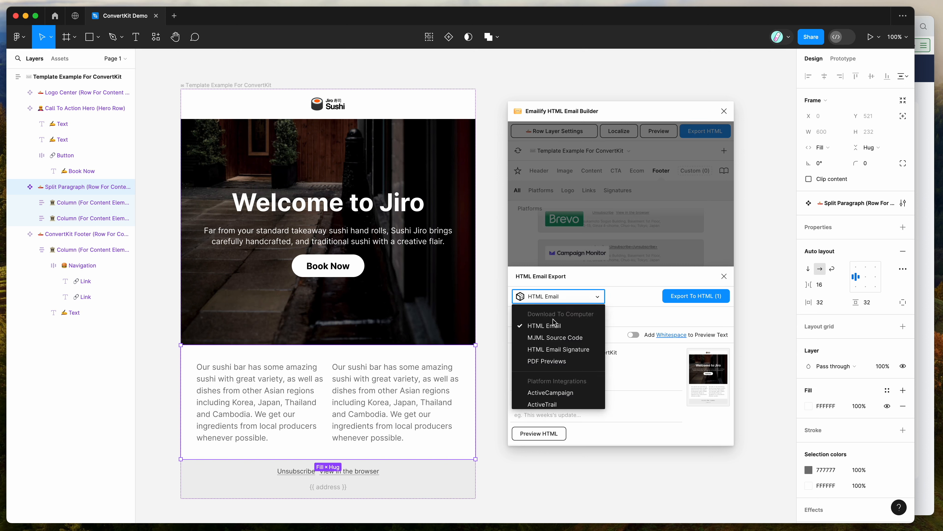
{"action": "scroll", "coordinate": [554, 355], "scroll_direction": "down", "scroll_amount": 5}
{"action": "scroll", "coordinate": [554, 356], "scroll_direction": "down", "scroll_amount": 1}
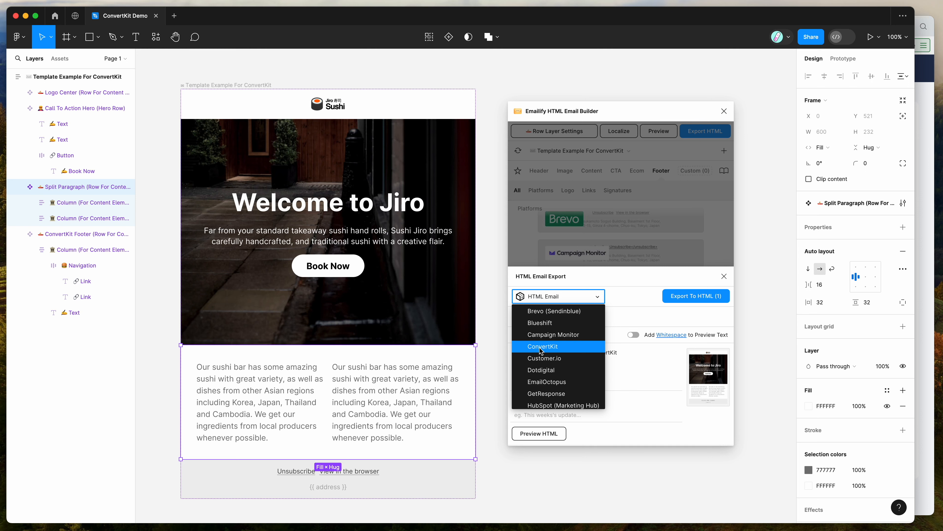
{"action": "left_click", "coordinate": [543, 348]}
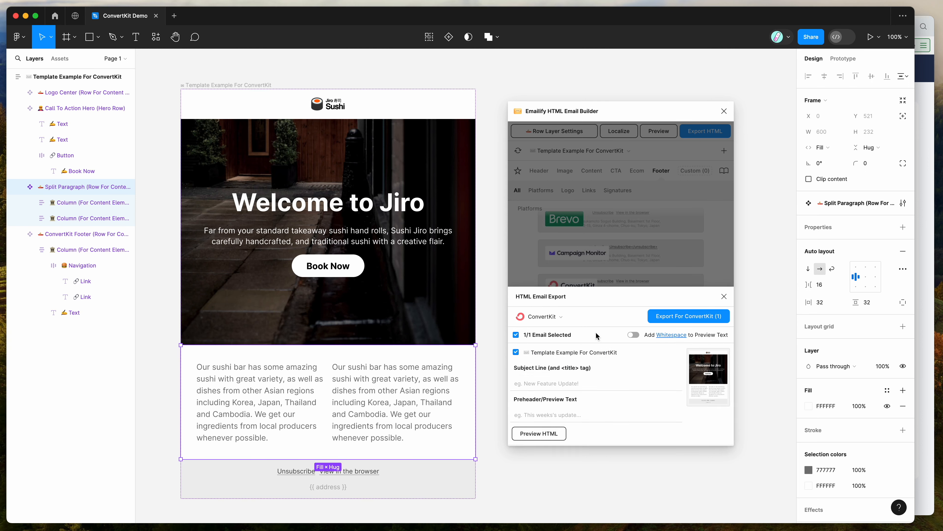
- Enter "Subject Here" as the export's subject line and "Preheader text" as its preheader text
{"action": "left_click", "coordinate": [571, 384]}
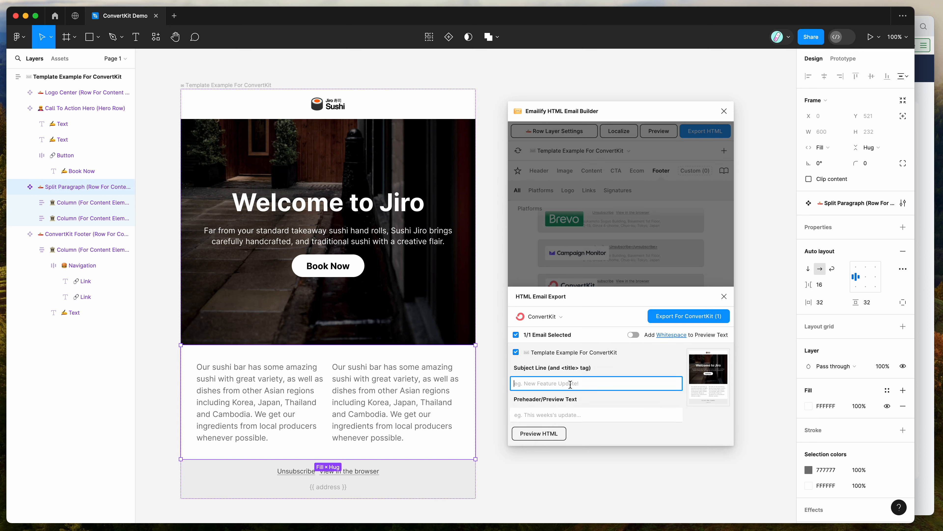
{"action": "type", "text": "Subject Here"}
{"action": "left_click", "coordinate": [572, 414]}
{"action": "type", "text": "Preheader text"}
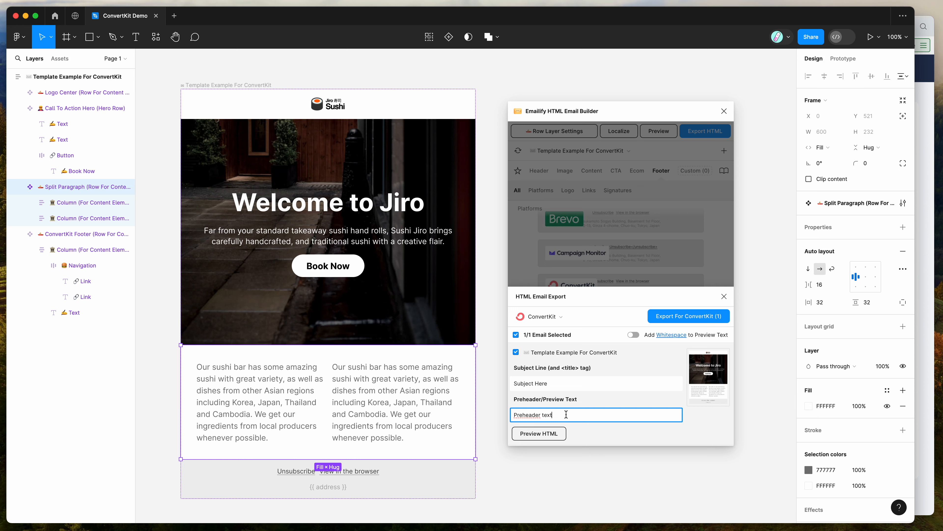
{"action": "left_click_drag", "start_coordinate": [581, 416], "coordinate": [511, 417]}
{"action": "left_click", "coordinate": [579, 383]}
{"action": "triple_click", "coordinate": [579, 383]}
{"action": "left_click", "coordinate": [580, 383]}
{"action": "left_click_drag", "start_coordinate": [579, 383], "coordinate": [554, 383]}
{"action": "left_click", "coordinate": [515, 384]}
{"action": "left_click", "coordinate": [561, 383]}
{"action": "triple_click", "coordinate": [556, 383]}
{"action": "left_click", "coordinate": [552, 383]}
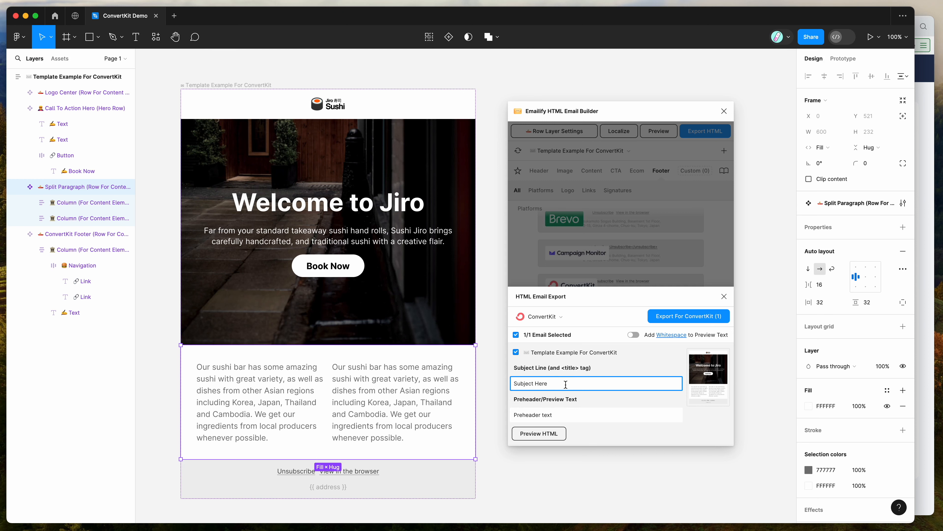
{"action": "left_click", "coordinate": [563, 371]}
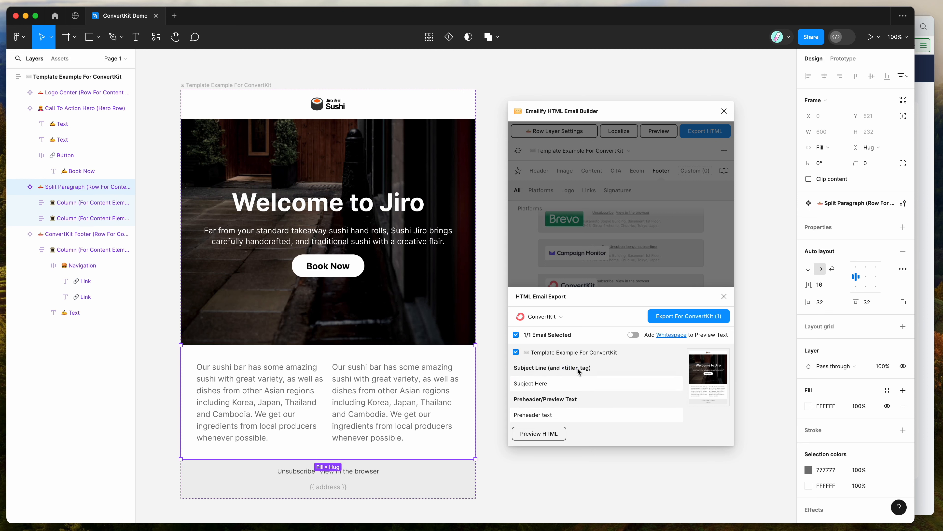
{"action": "left_click_drag", "start_coordinate": [578, 371], "coordinate": [562, 371]}
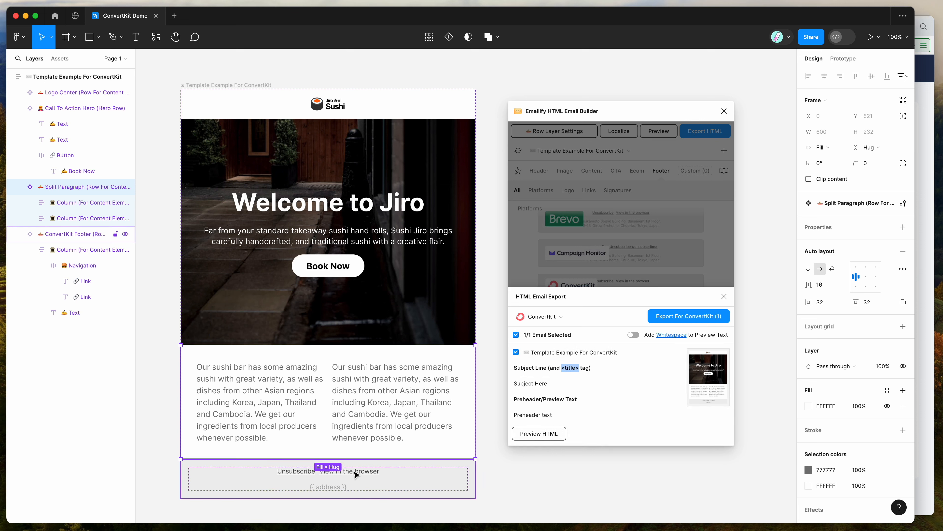
{"action": "left_click", "coordinate": [568, 383]}
{"action": "triple_click", "coordinate": [544, 385]}
{"action": "left_click_drag", "start_coordinate": [552, 385], "coordinate": [494, 388]}
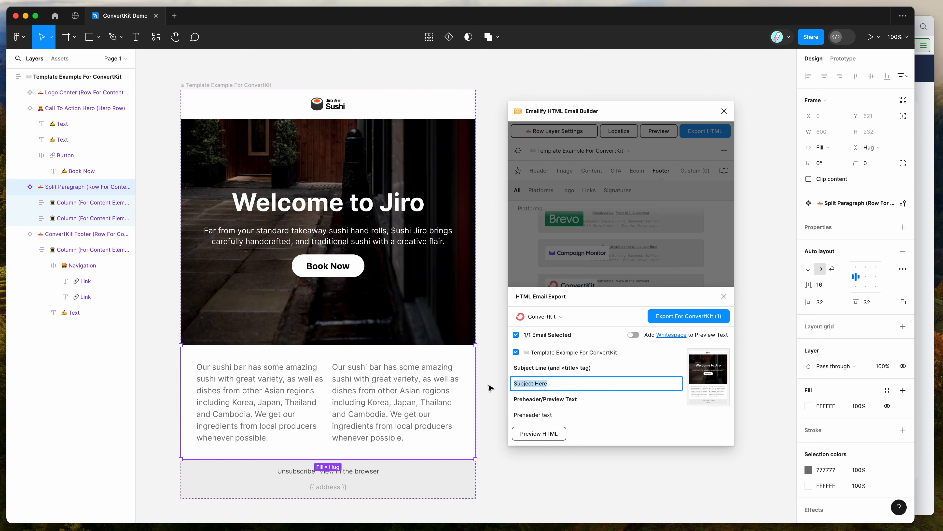
{"action": "left_click_drag", "start_coordinate": [555, 387], "coordinate": [497, 389]}
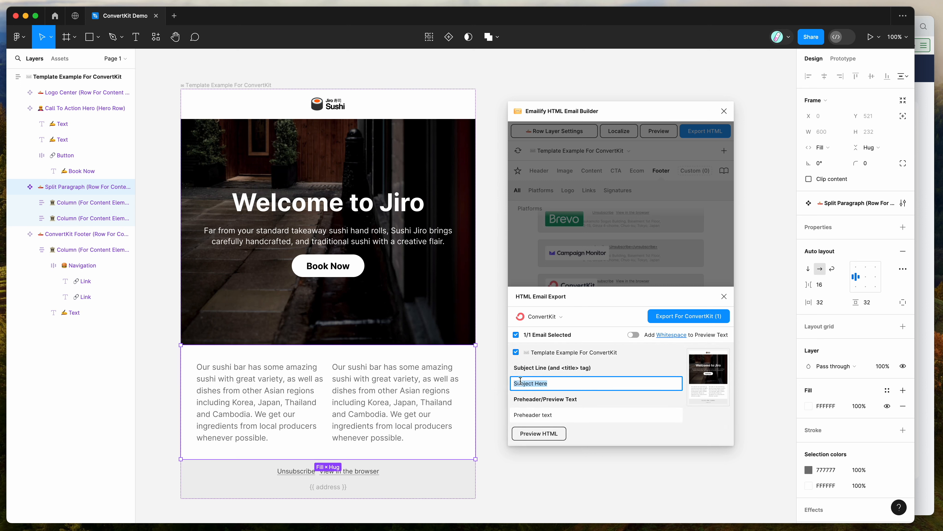
{"action": "left_click", "coordinate": [620, 319]}
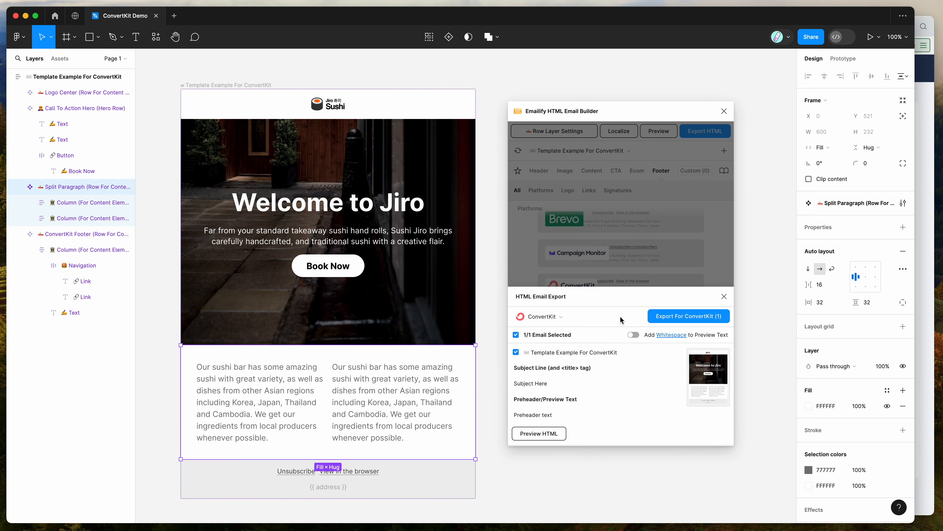
- Export the email for ConvertKit and save the resulting zip file to the Desktop
{"action": "left_click", "coordinate": [685, 318]}
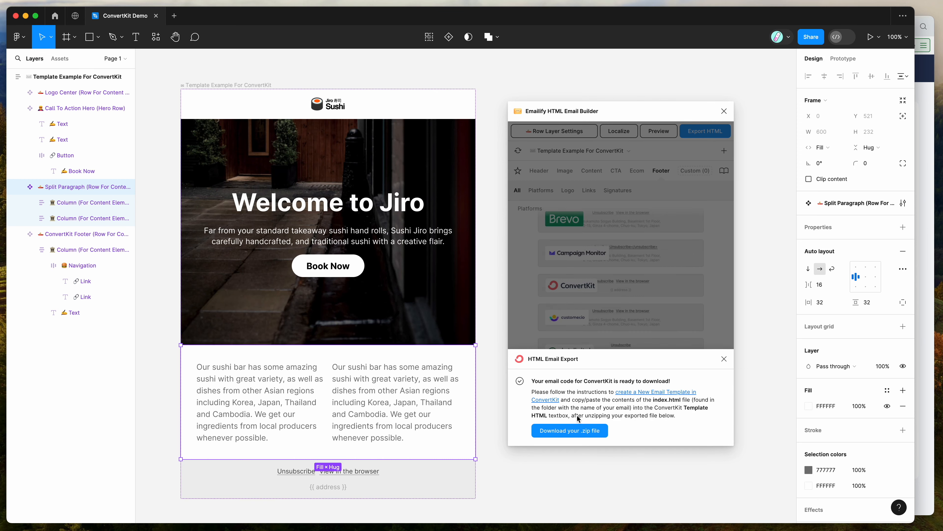
{"action": "left_click", "coordinate": [566, 434]}
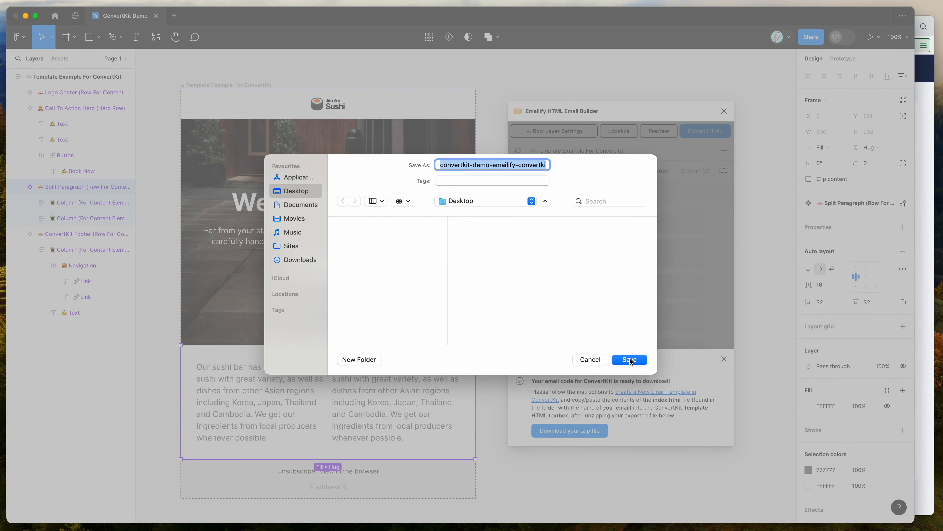
{"action": "left_click", "coordinate": [632, 359]}
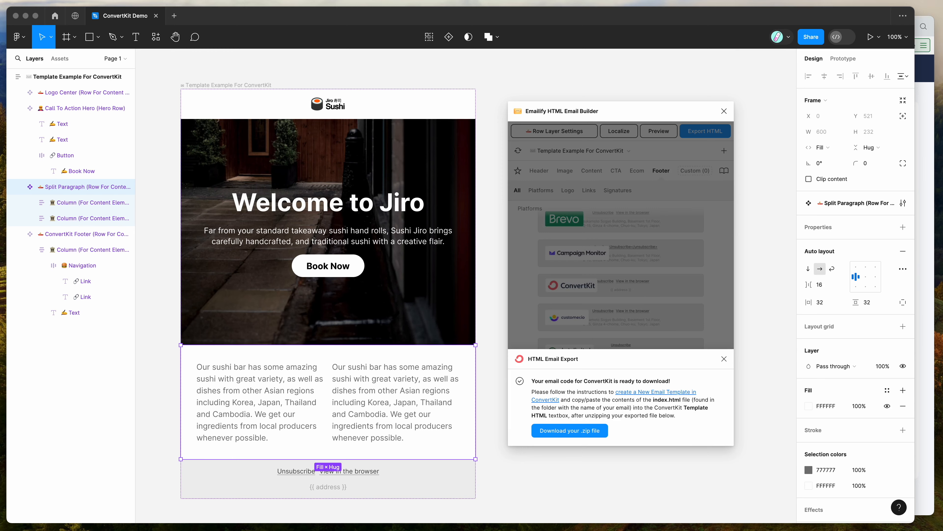
- Expand the template-example-for-convertkit folder in the unzipped export and select its index.html file
{"action": "left_click_drag", "start_coordinate": [367, 180], "coordinate": [536, 164]}
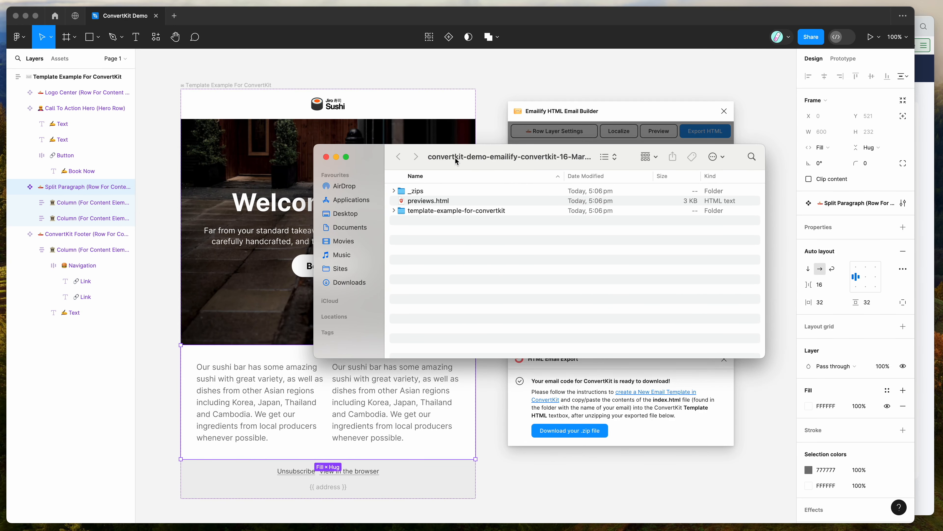
{"action": "left_click_drag", "start_coordinate": [457, 160], "coordinate": [474, 159]}
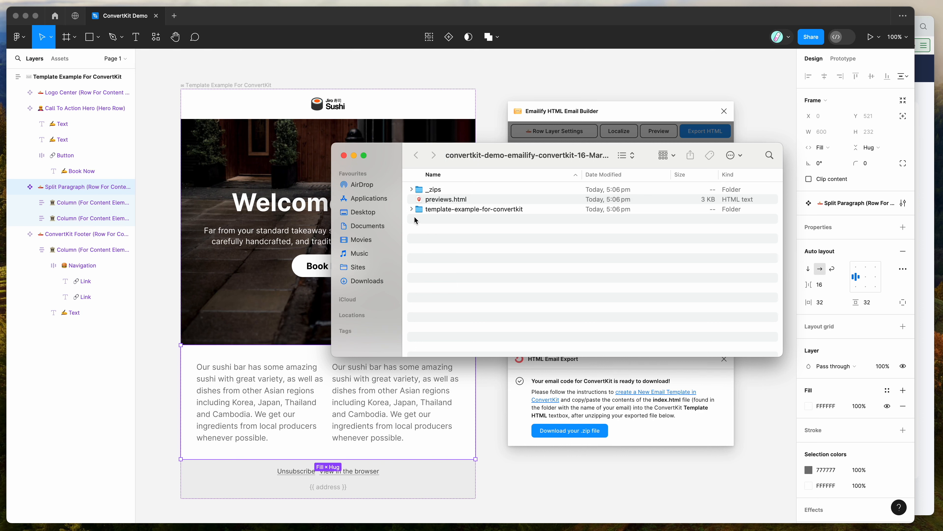
{"action": "left_click", "coordinate": [411, 209]}
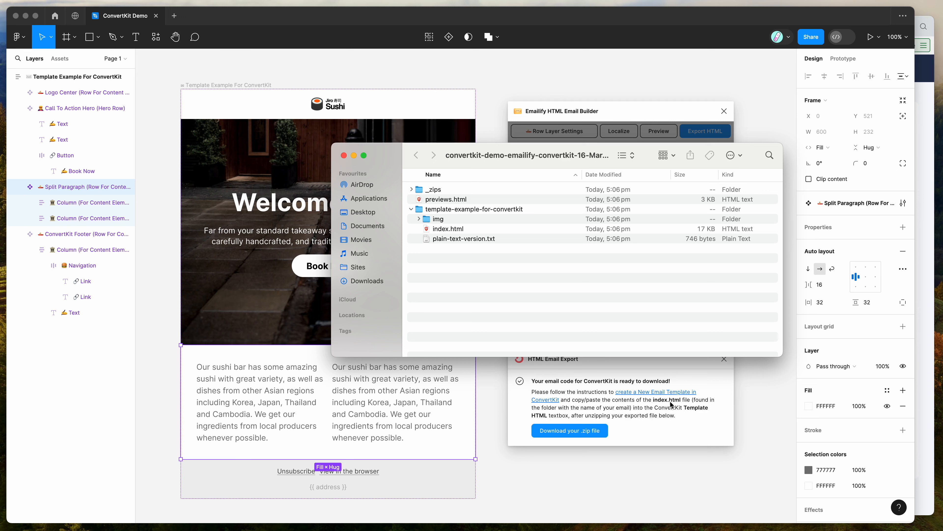
{"action": "left_click", "coordinate": [459, 211]}
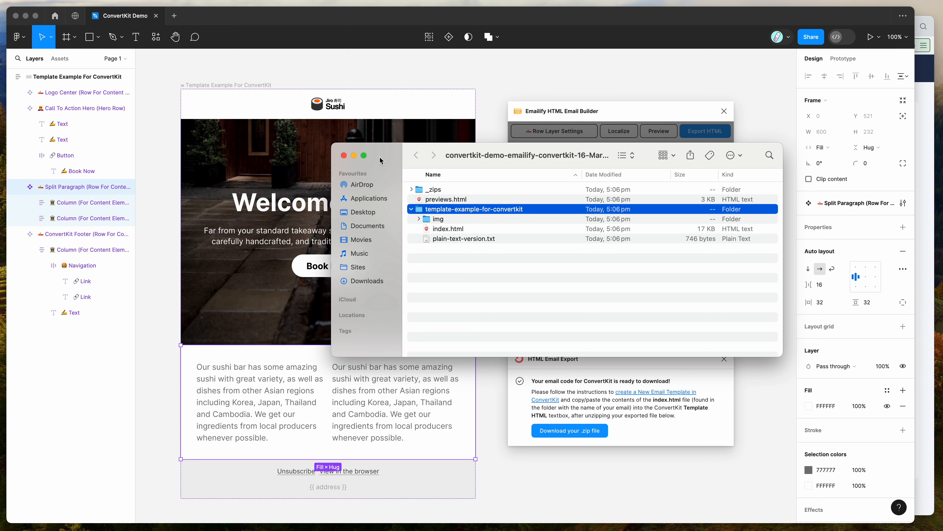
{"action": "left_click", "coordinate": [469, 221]}
{"action": "left_click", "coordinate": [480, 210]}
{"action": "left_click", "coordinate": [455, 231]}
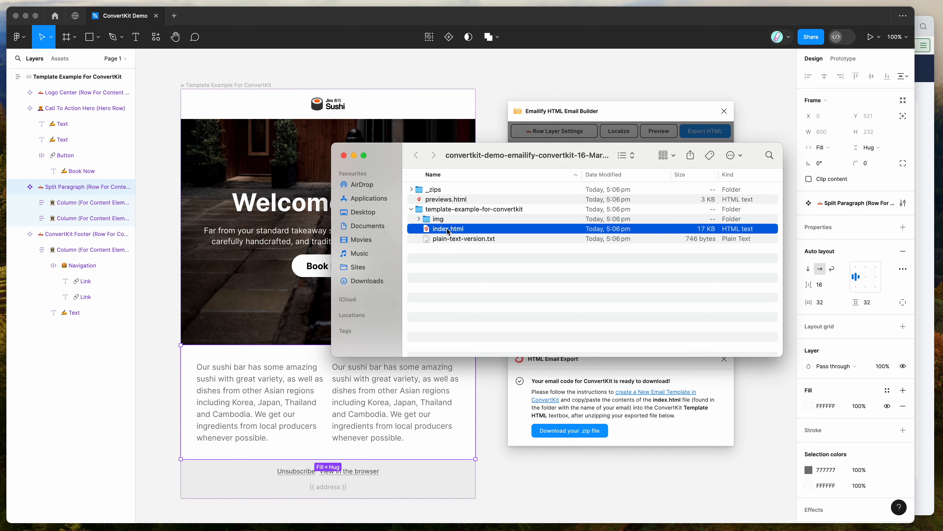
- Move the Finder window of exported files aside and switch to the ConvertKit dashboard in the browser
{"action": "left_click_drag", "start_coordinate": [469, 164], "coordinate": [757, 232]}
{"action": "left_click", "coordinate": [597, 367]}
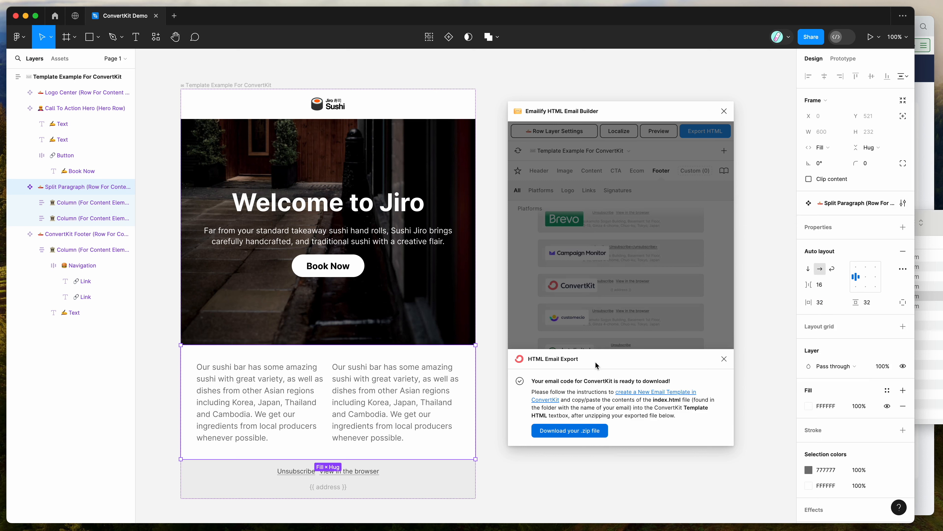
{"action": "left_click", "coordinate": [642, 396]}
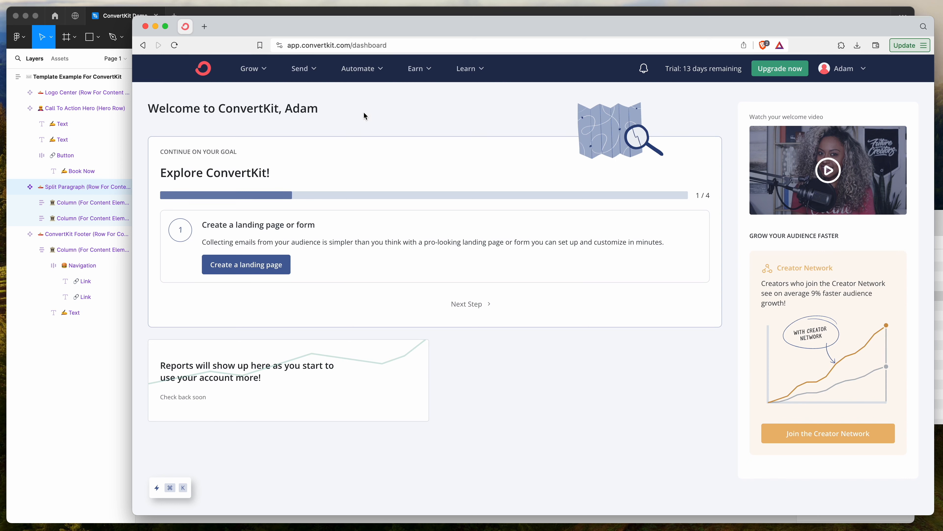
- Create a new ConvertKit email template using the Import code option for custom HTML
{"action": "left_click", "coordinate": [303, 76]}
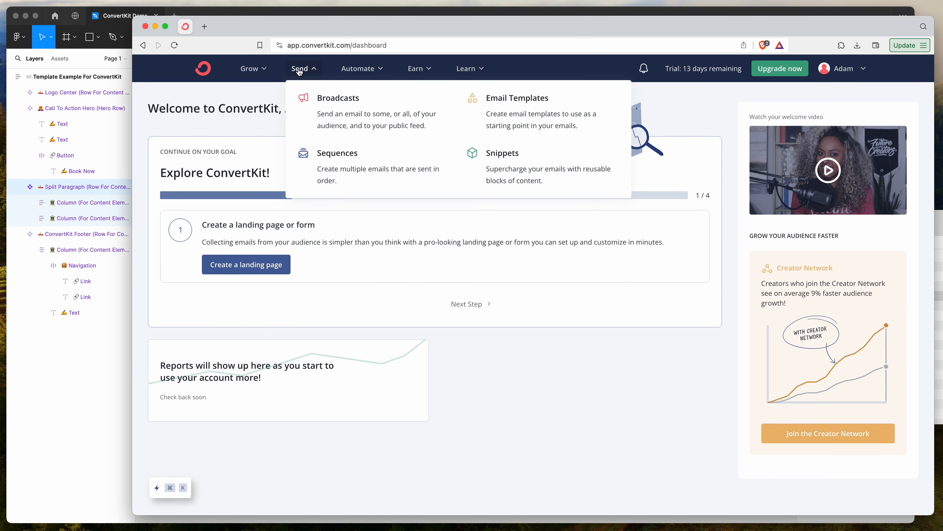
{"action": "left_click", "coordinate": [522, 121]}
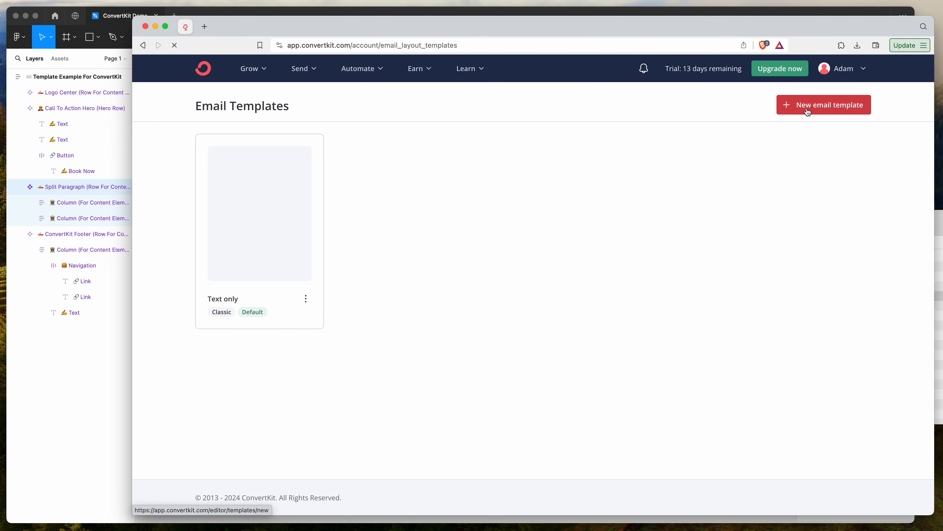
{"action": "left_click", "coordinate": [811, 108]}
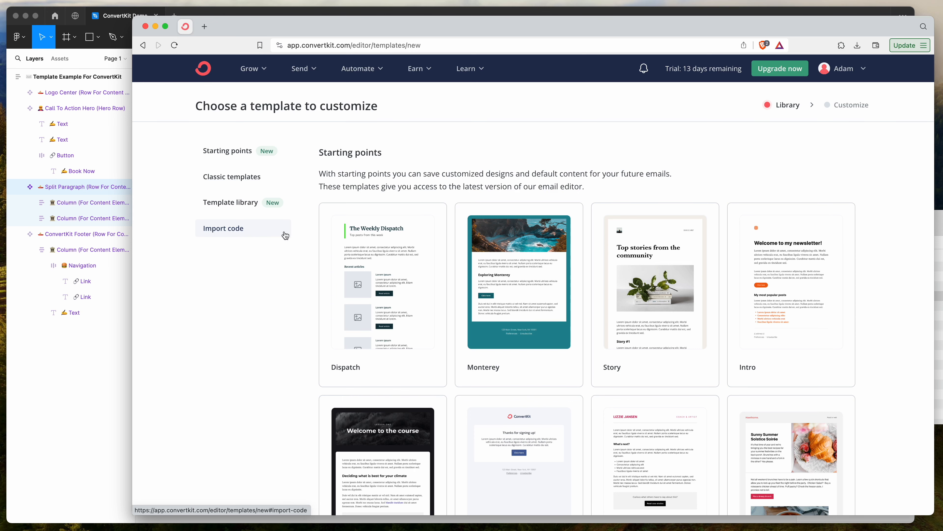
{"action": "scroll", "coordinate": [306, 239], "scroll_direction": "down", "scroll_amount": 15}
{"action": "scroll", "coordinate": [306, 243], "scroll_direction": "down", "scroll_amount": 10}
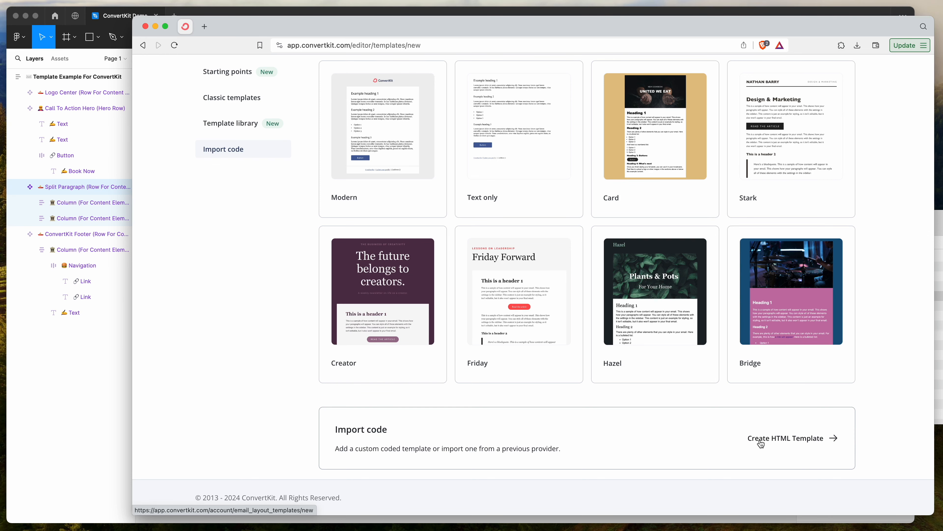
{"action": "left_click", "coordinate": [784, 441]}
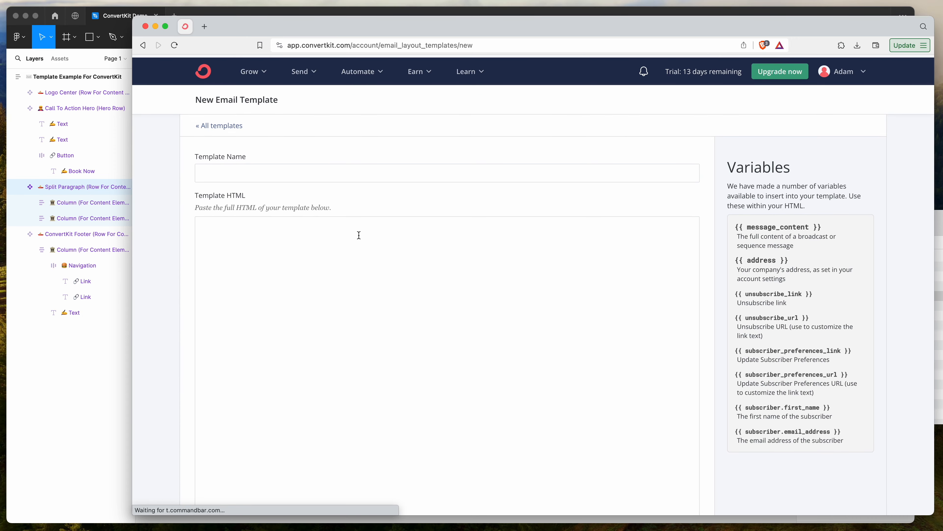
{"action": "left_click_drag", "start_coordinate": [199, 104], "coordinate": [368, 93]}
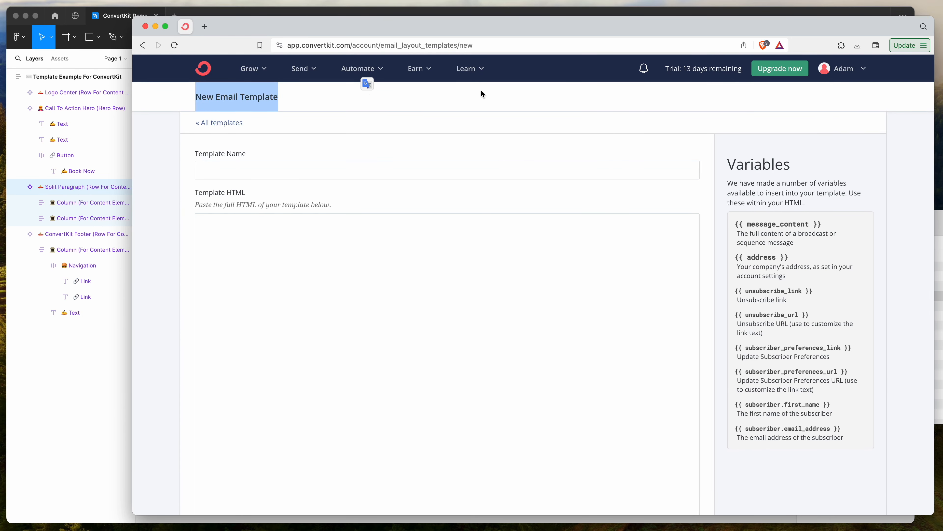
{"action": "left_click", "coordinate": [511, 13]}
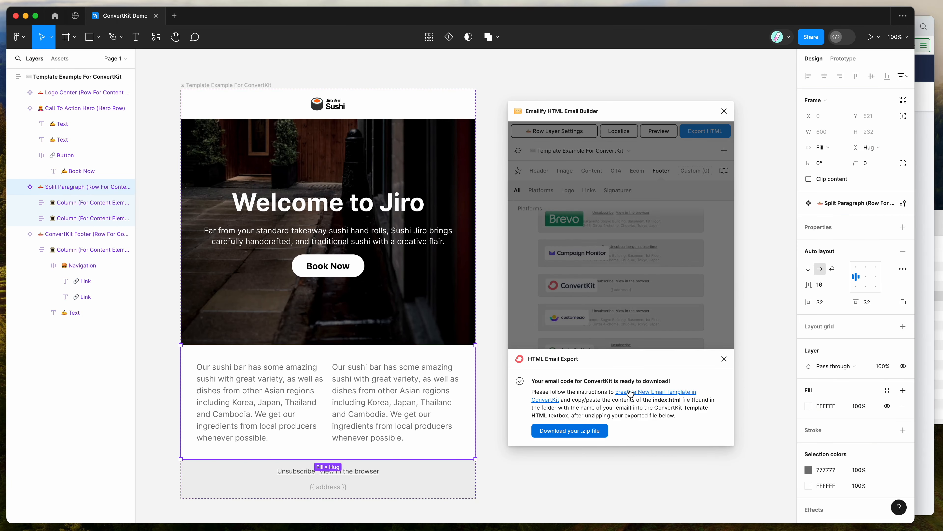
{"action": "left_click", "coordinate": [922, 162]}
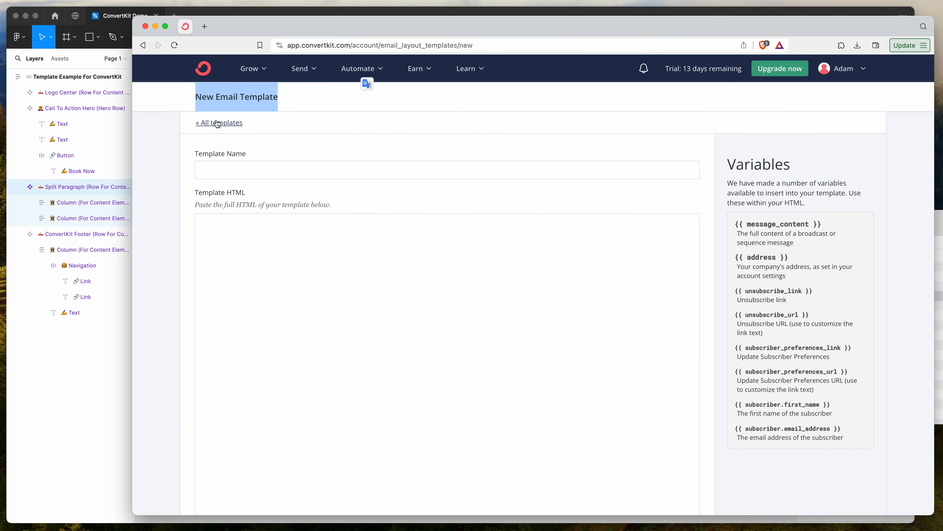
{"action": "left_click", "coordinate": [196, 99]}
{"action": "left_click_drag", "start_coordinate": [196, 100], "coordinate": [353, 96]}
{"action": "left_click", "coordinate": [353, 97]}
- Name the new email template "Figma Template One"
{"action": "left_click", "coordinate": [293, 164]}
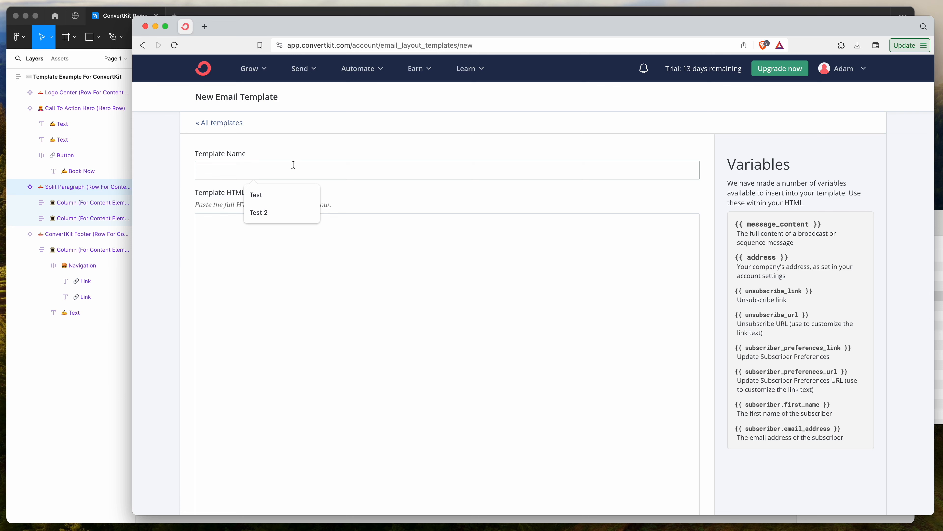
{"action": "type", "text": "Figma Template One"}
{"action": "left_click", "coordinate": [334, 242]}
{"action": "scroll", "coordinate": [248, 215], "scroll_direction": "down", "scroll_amount": 1}
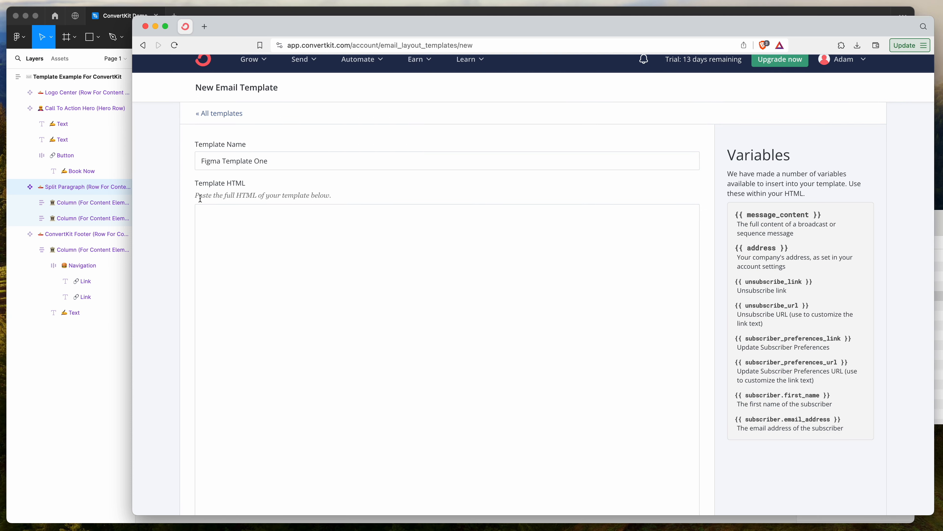
{"action": "scroll", "coordinate": [387, 217], "scroll_direction": "down", "scroll_amount": 3}
- Open the exported index.html from the Finder window in a new private browser window
{"action": "key", "text": "super+Tab"}
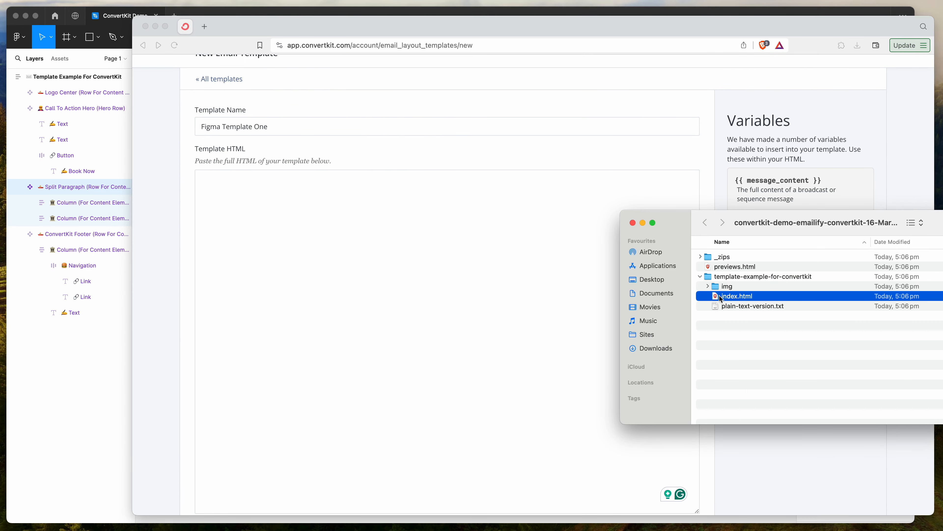
{"action": "left_click", "coordinate": [364, 200]}
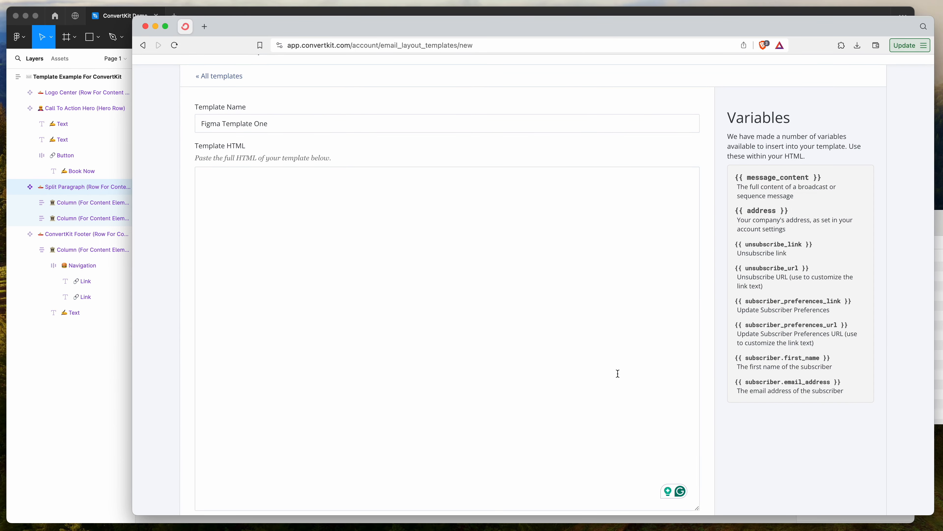
{"action": "key", "text": "super+shift+n"}
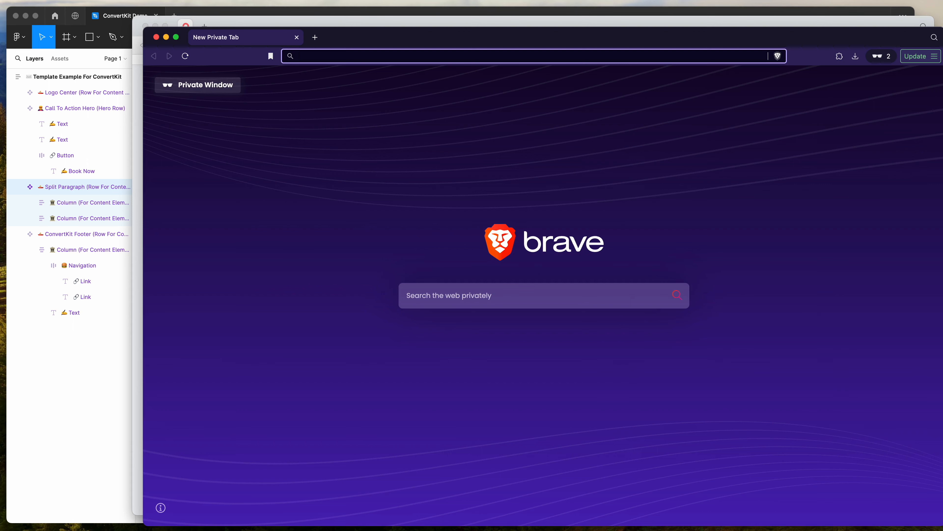
{"action": "key", "text": "super+Tab"}
{"action": "left_click", "coordinate": [726, 297]}
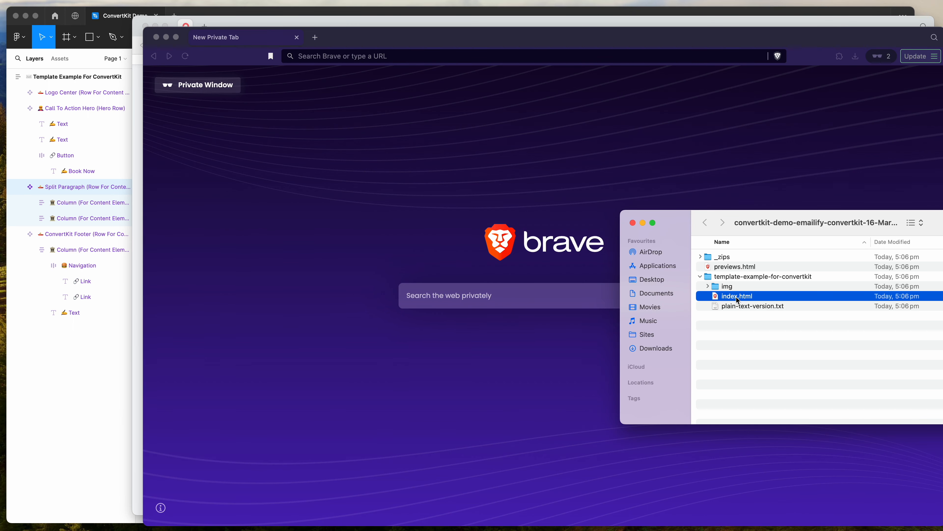
{"action": "left_click_drag", "start_coordinate": [398, 230], "coordinate": [391, 204]}
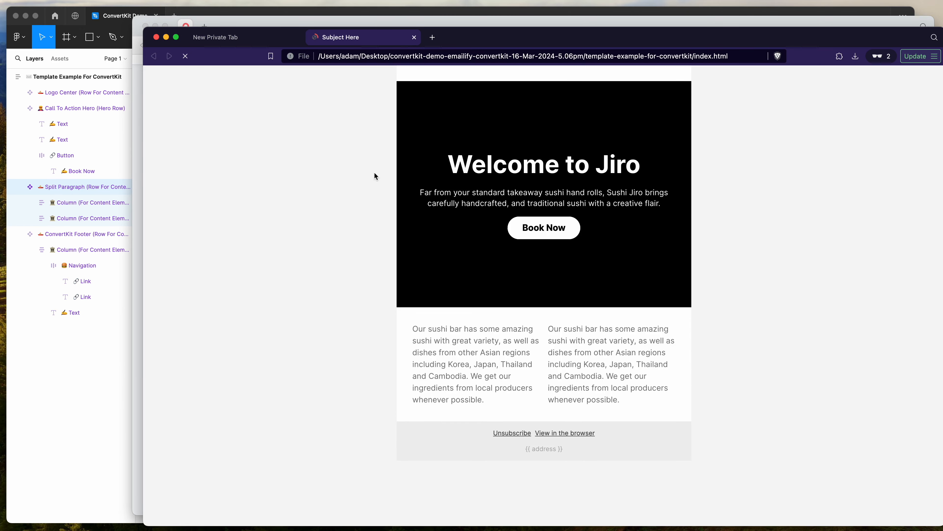
{"action": "left_click_drag", "start_coordinate": [385, 77], "coordinate": [683, 464]}
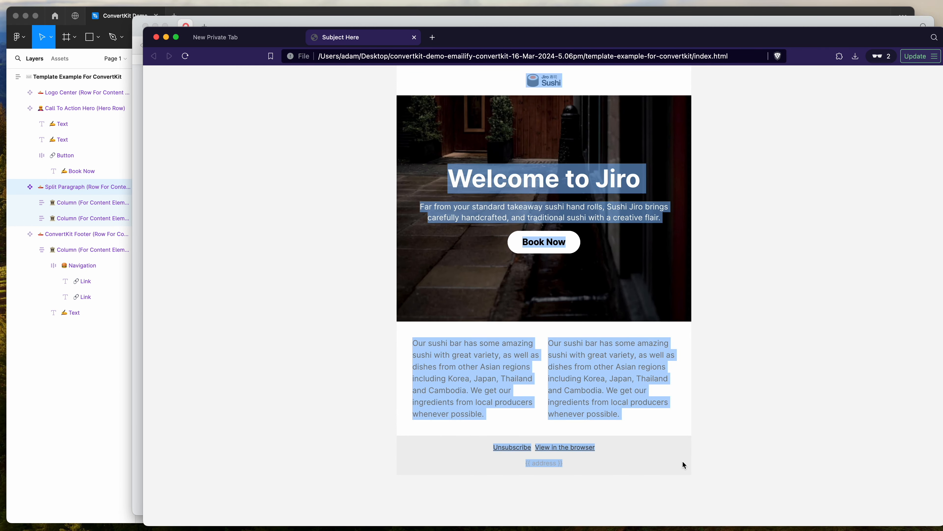
{"action": "left_click", "coordinate": [682, 462]}
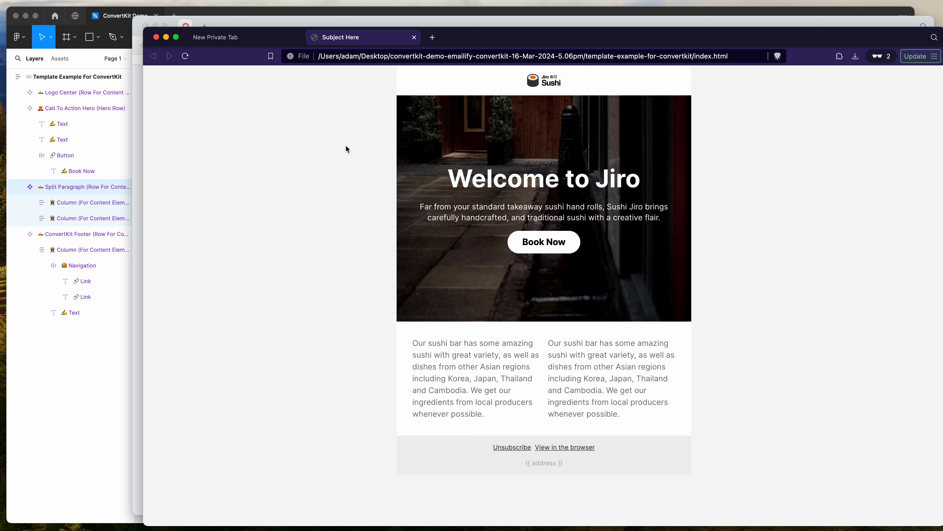
- View the page source of index.html and copy its entire HTML code
{"action": "right_click", "coordinate": [339, 146]}
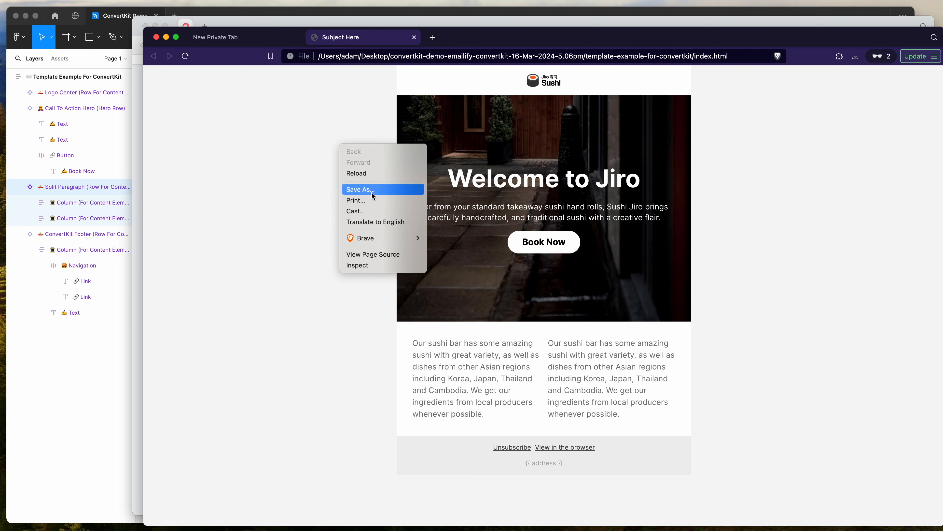
{"action": "left_click", "coordinate": [382, 255]}
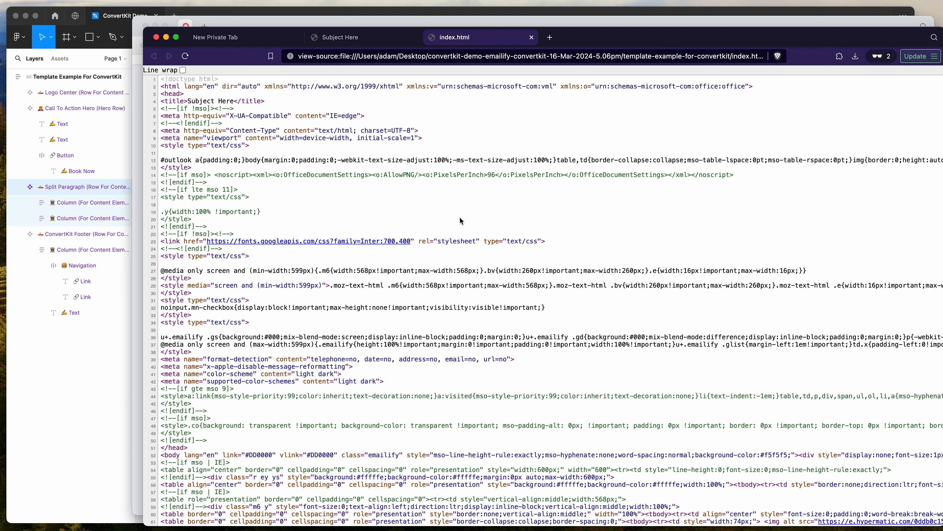
{"action": "key", "text": "super+a"}
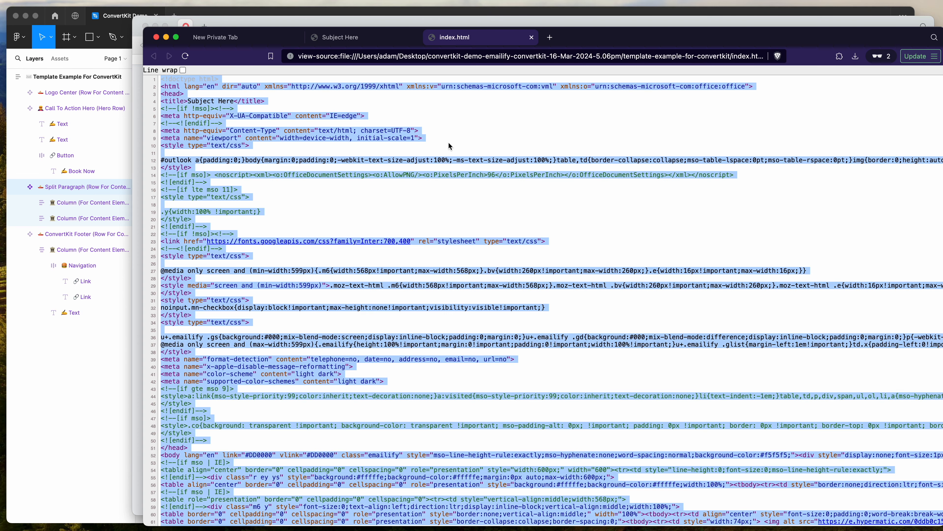
{"action": "right_click", "coordinate": [410, 160]}
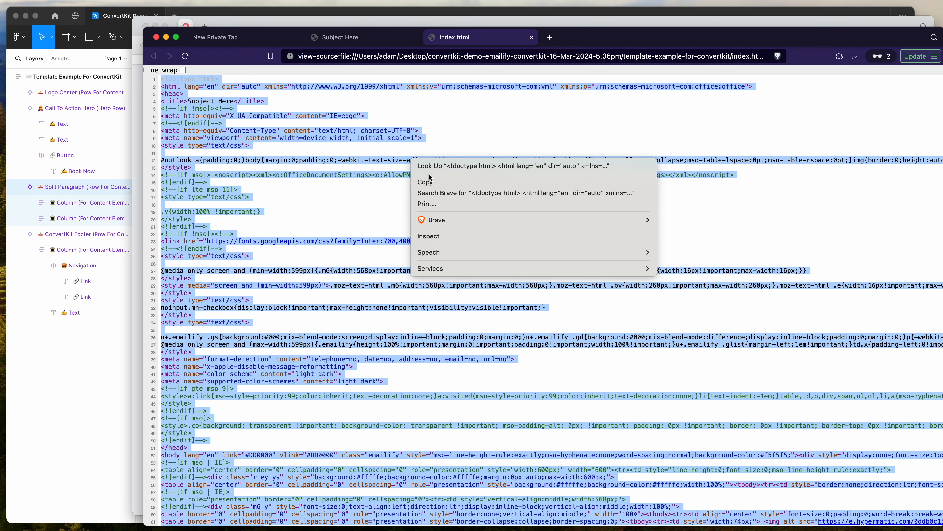
{"action": "left_click", "coordinate": [427, 183]}
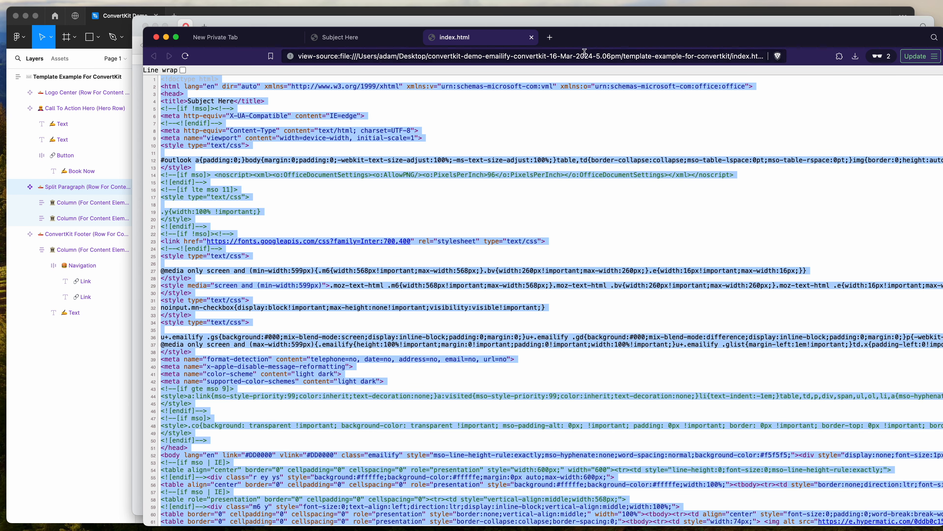
- Return to the ConvertKit template page and paste the copied code as the Template HTML
{"action": "left_click_drag", "start_coordinate": [585, 37], "coordinate": [616, 62]}
{"action": "left_click", "coordinate": [574, 32]}
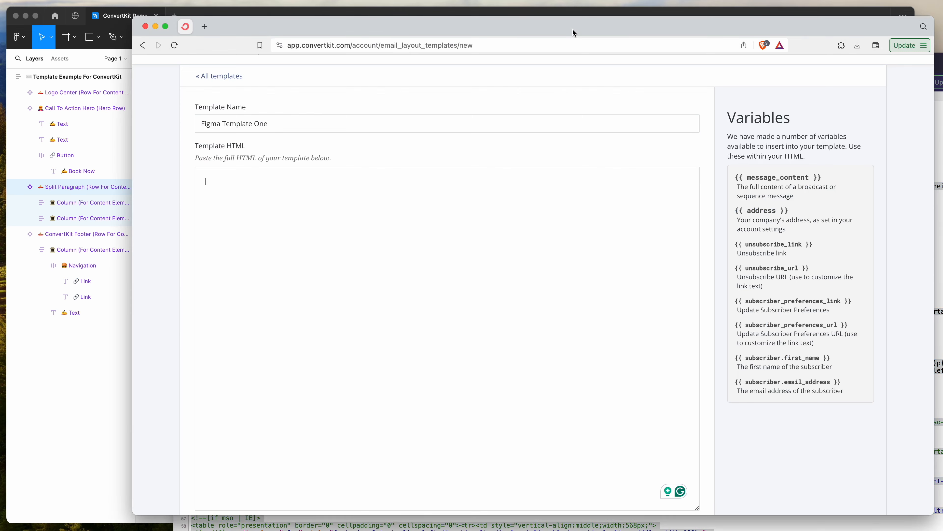
{"action": "scroll", "coordinate": [421, 232], "scroll_direction": "up", "scroll_amount": 1}
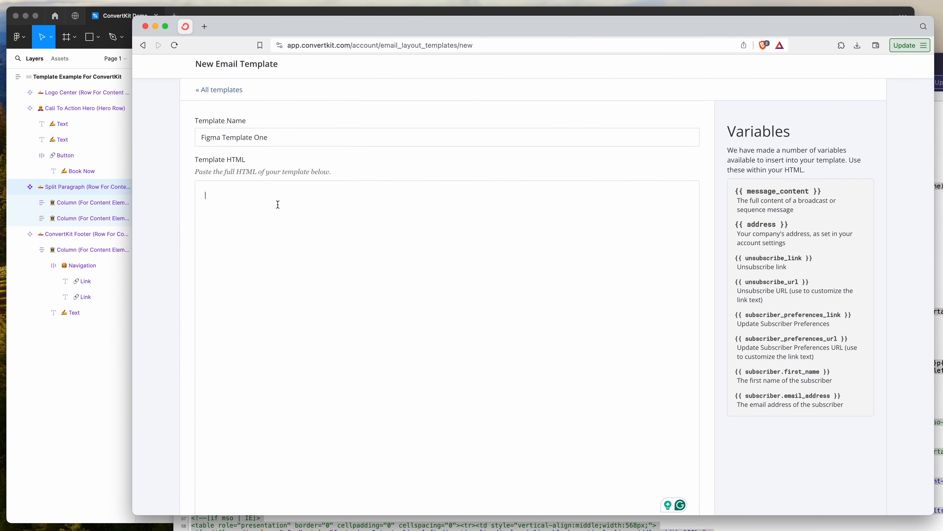
{"action": "left_click", "coordinate": [244, 201]}
{"action": "key", "text": "super+v"}
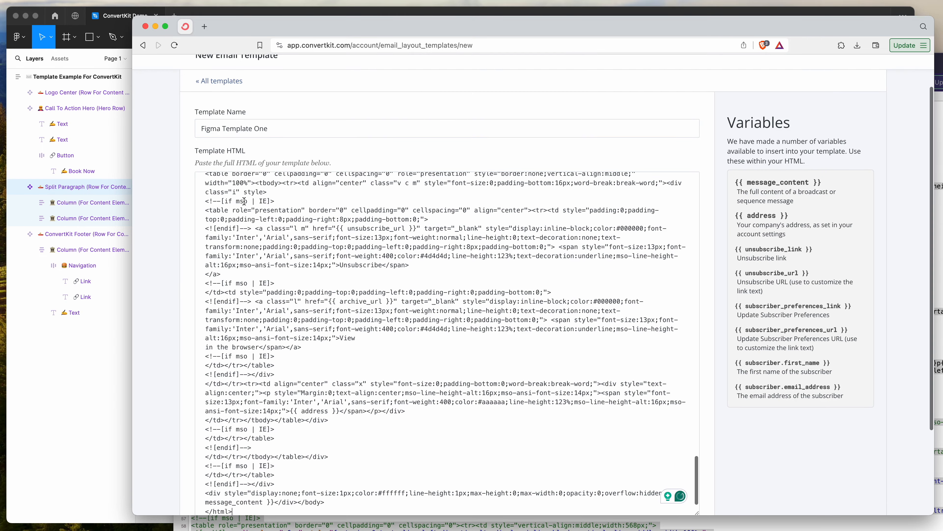
- Review the pasted template HTML from the doctype down to the footer's unsubscribe, archive and address variables
{"action": "scroll", "coordinate": [289, 204], "scroll_direction": "up", "scroll_amount": 20}
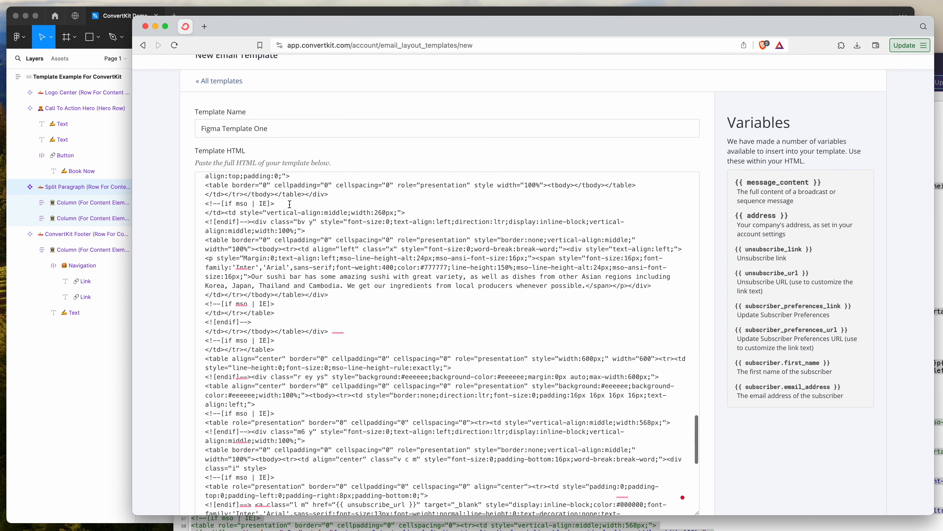
{"action": "scroll", "coordinate": [298, 222], "scroll_direction": "up", "scroll_amount": 10}
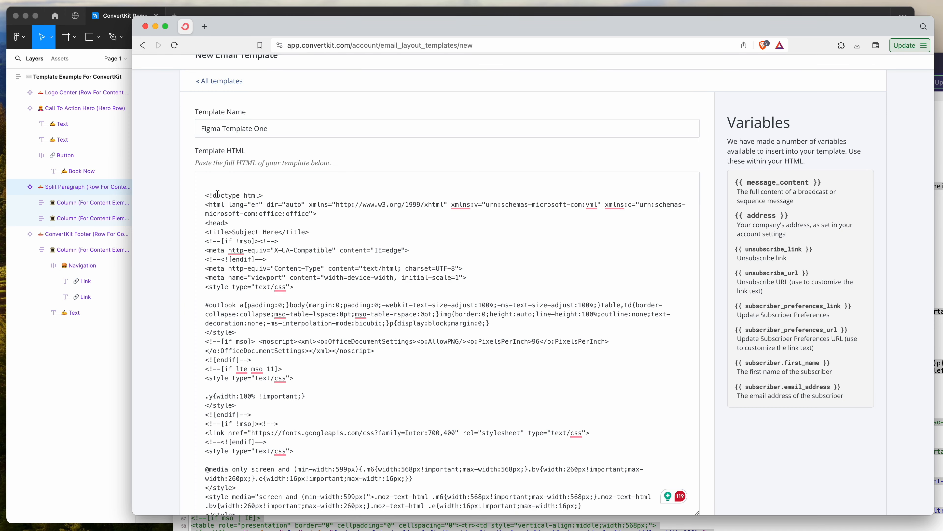
{"action": "scroll", "coordinate": [709, 215], "scroll_direction": "down", "scroll_amount": 5}
{"action": "scroll", "coordinate": [588, 240], "scroll_direction": "down", "scroll_amount": 10}
{"action": "scroll", "coordinate": [588, 240], "scroll_direction": "down", "scroll_amount": 15}
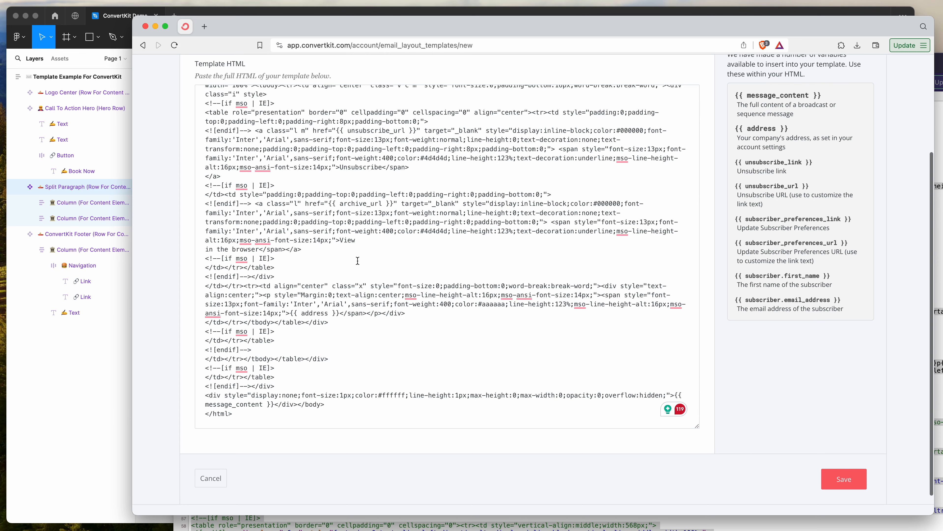
{"action": "scroll", "coordinate": [372, 261], "scroll_direction": "up", "scroll_amount": 1}
{"action": "left_click_drag", "start_coordinate": [290, 322], "coordinate": [349, 326]}
{"action": "left_click", "coordinate": [348, 325]}
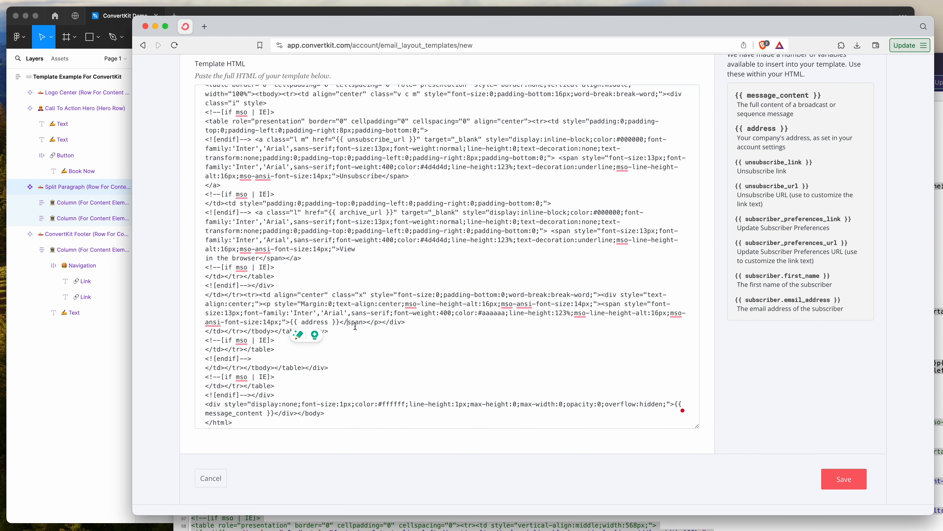
{"action": "left_click_drag", "start_coordinate": [566, 310], "coordinate": [320, 230]}
{"action": "left_click", "coordinate": [320, 230]}
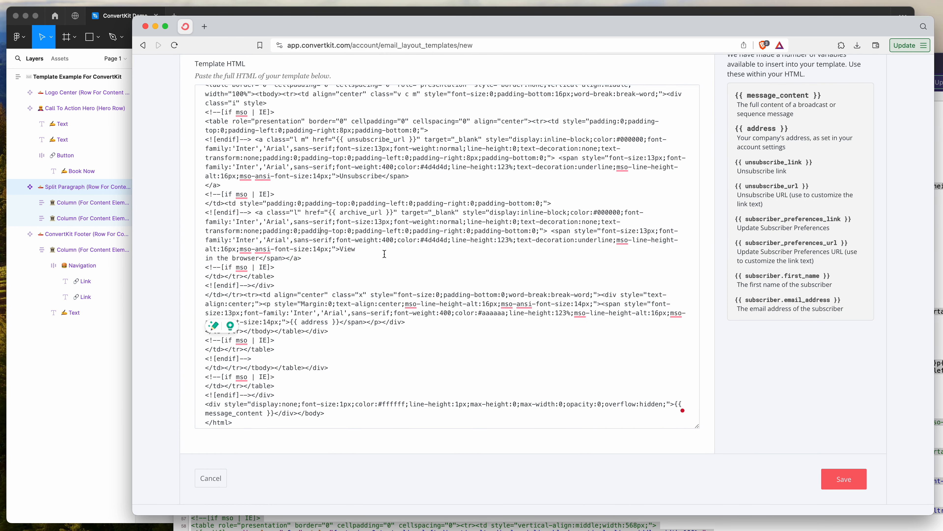
- Examine the hidden div holding the {{ message_content }} variable at the end of the template HTML
{"action": "scroll", "coordinate": [315, 364], "scroll_direction": "down", "scroll_amount": 2}
{"action": "left_click_drag", "start_coordinate": [275, 380], "coordinate": [677, 367]}
{"action": "left_click", "coordinate": [677, 367]}
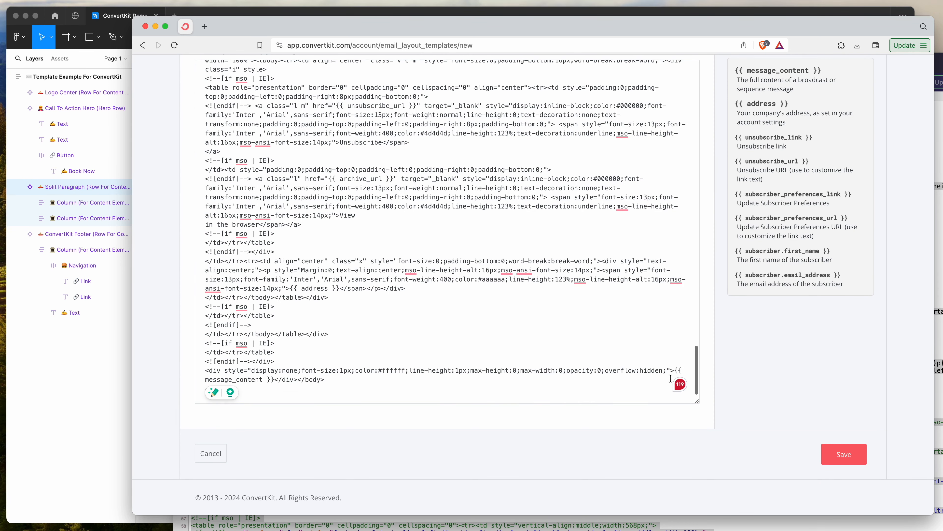
{"action": "left_click_drag", "start_coordinate": [676, 368], "coordinate": [278, 378]}
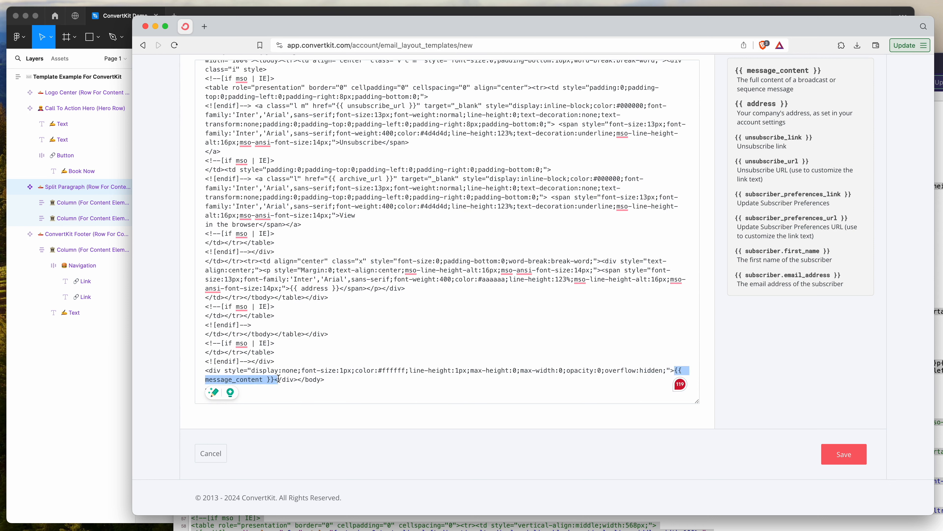
{"action": "left_click", "coordinate": [273, 378]}
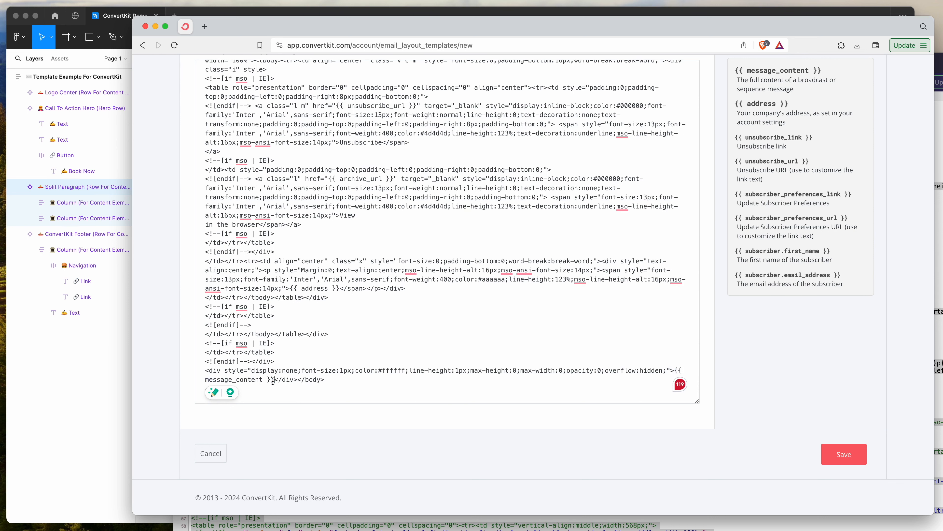
{"action": "mouse_move", "coordinate": [274, 379]}
{"action": "left_mouse_down"}
{"action": "mouse_move", "coordinate": [685, 369]}
{"action": "mouse_move", "coordinate": [209, 372]}
{"action": "mouse_move", "coordinate": [274, 379]}
{"action": "left_mouse_up"}
{"action": "left_click", "coordinate": [674, 368]}
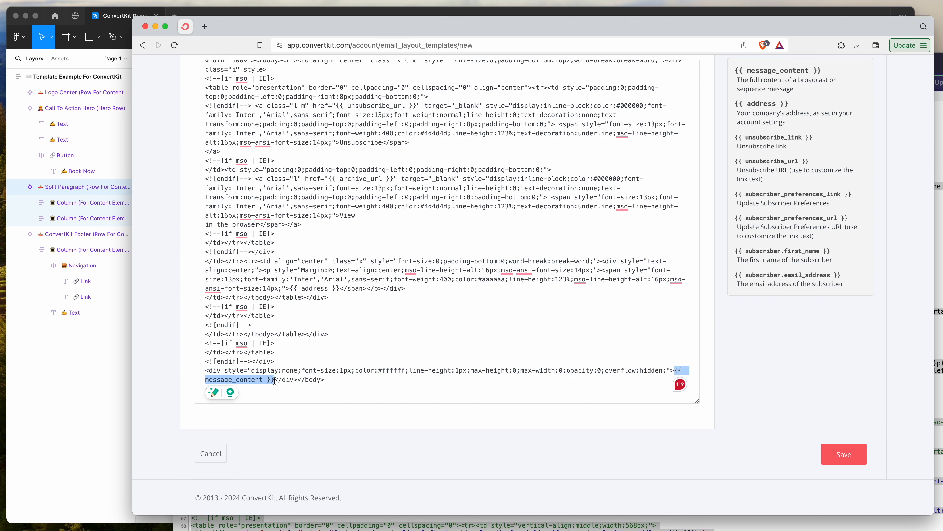
{"action": "left_click", "coordinate": [289, 379]}
{"action": "left_click_drag", "start_coordinate": [206, 371], "coordinate": [308, 379]}
{"action": "scroll", "coordinate": [720, 295], "scroll_direction": "up", "scroll_amount": 5}
{"action": "scroll", "coordinate": [545, 290], "scroll_direction": "up", "scroll_amount": 15}
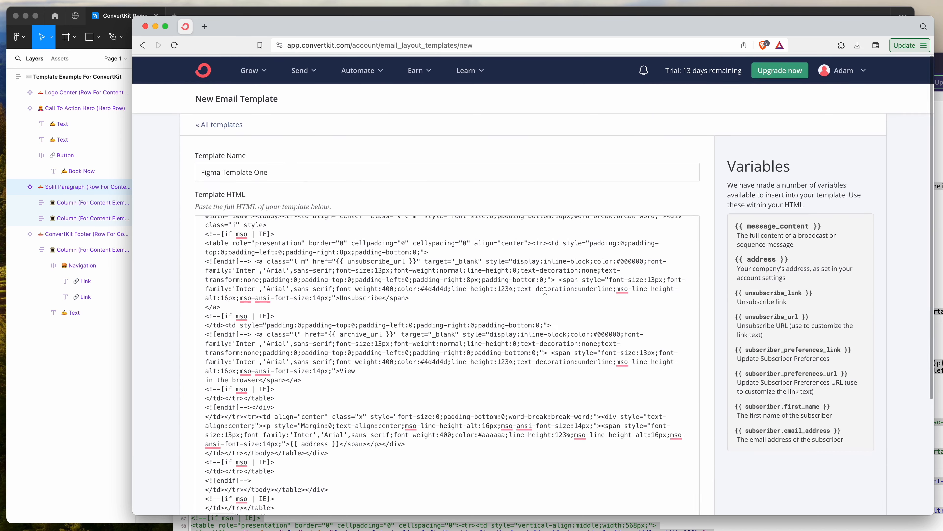
- Recheck the pasted template HTML from the doctype to the closing html tag, including the hidden {{ message_content }} div before the body's end
{"action": "scroll", "coordinate": [545, 290], "scroll_direction": "down", "scroll_amount": 10}
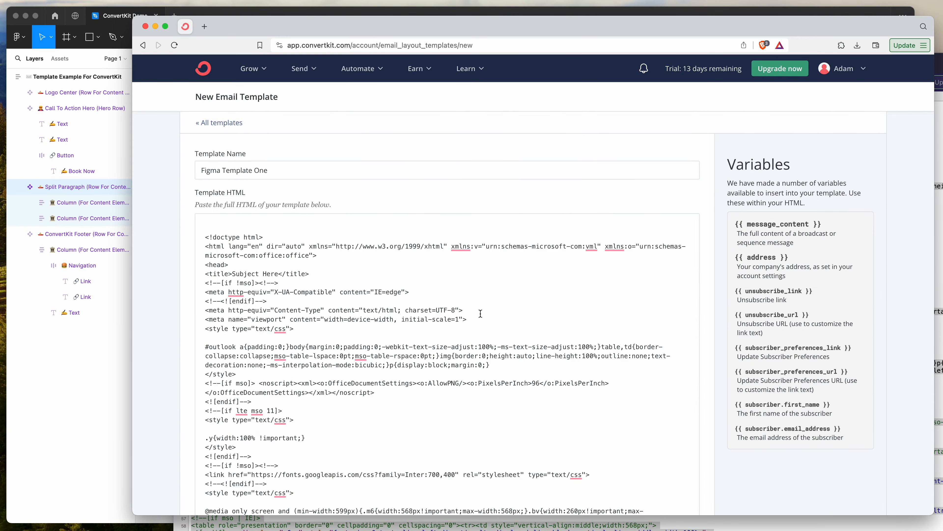
{"action": "scroll", "coordinate": [480, 313], "scroll_direction": "down", "scroll_amount": 15}
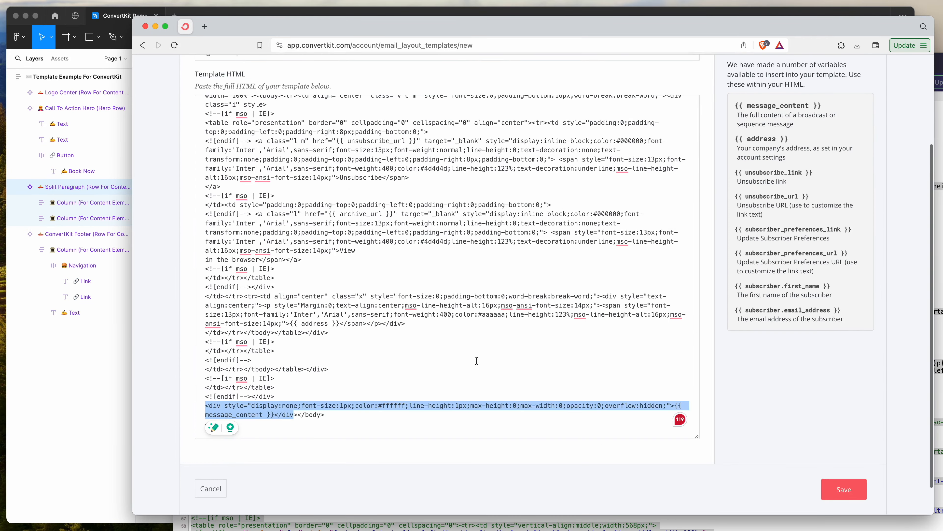
{"action": "left_click_drag", "start_coordinate": [352, 381], "coordinate": [205, 371]}
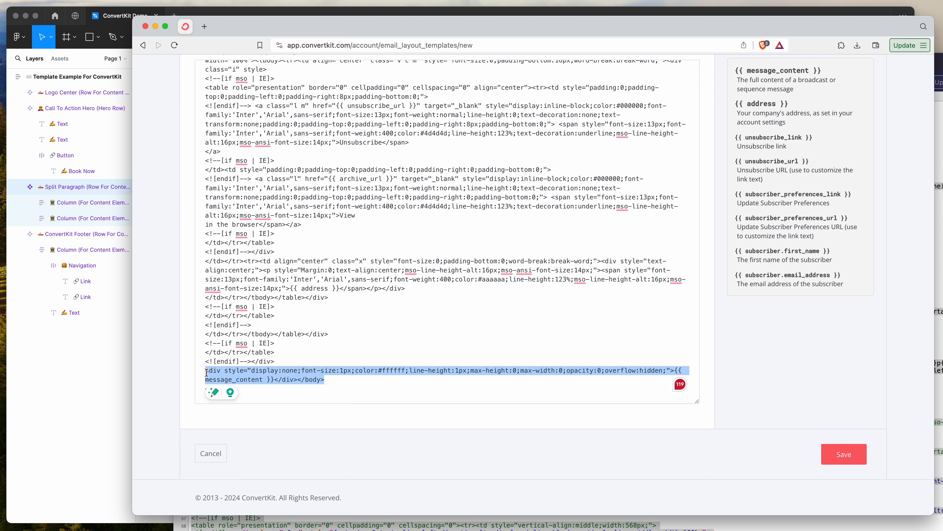
{"action": "left_click", "coordinate": [205, 370]}
{"action": "left_click_drag", "start_coordinate": [297, 381], "coordinate": [199, 373]}
{"action": "left_click", "coordinate": [294, 361]}
{"action": "left_click_drag", "start_coordinate": [674, 372], "coordinate": [275, 377]}
{"action": "double_click", "coordinate": [241, 379]}
{"action": "left_click", "coordinate": [366, 381]}
{"action": "scroll", "coordinate": [367, 382], "scroll_direction": "up", "scroll_amount": 1}
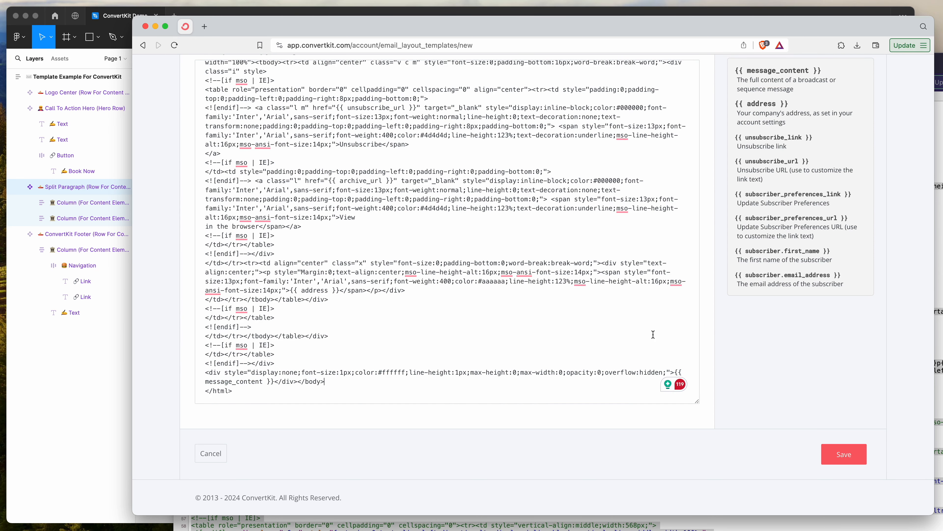
{"action": "scroll", "coordinate": [654, 335], "scroll_direction": "down", "scroll_amount": 1}
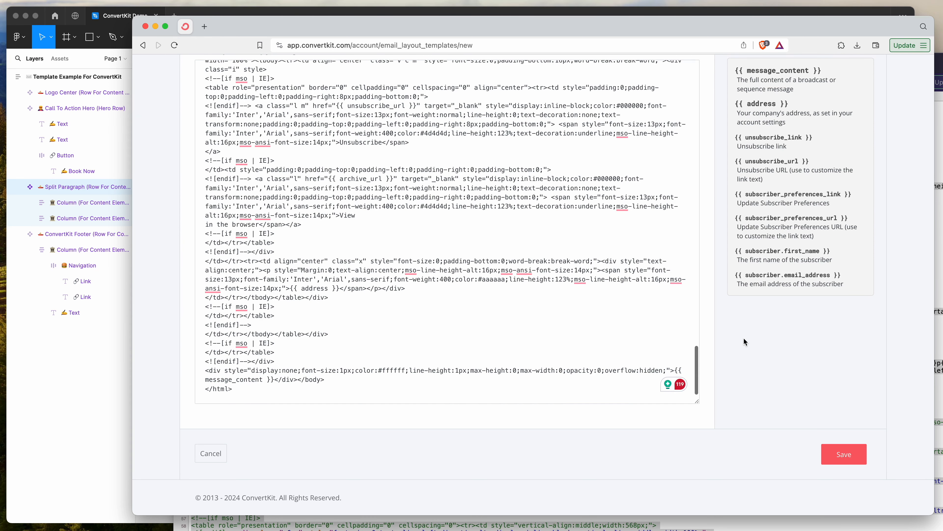
- Save the new email template, open Figma Template One for a check and return to the list of all templates
{"action": "left_click", "coordinate": [843, 452]}
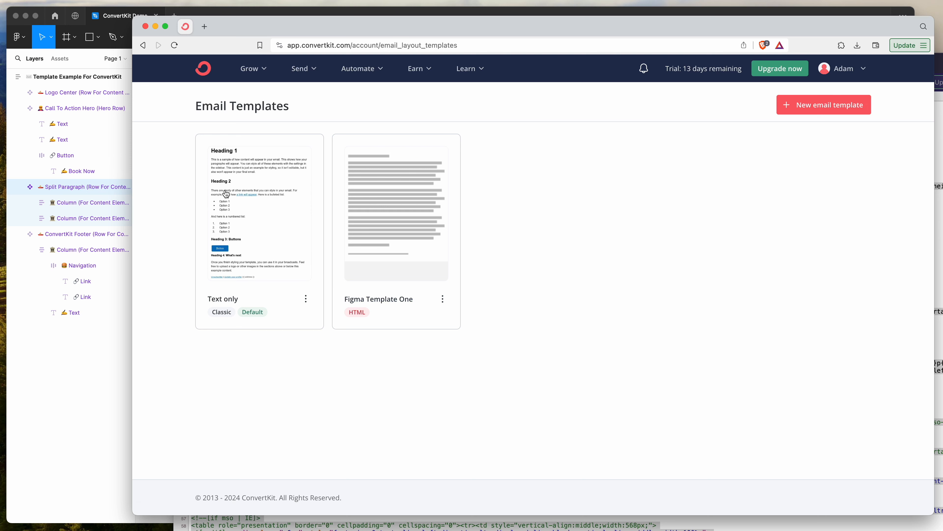
{"action": "left_click", "coordinate": [390, 212]}
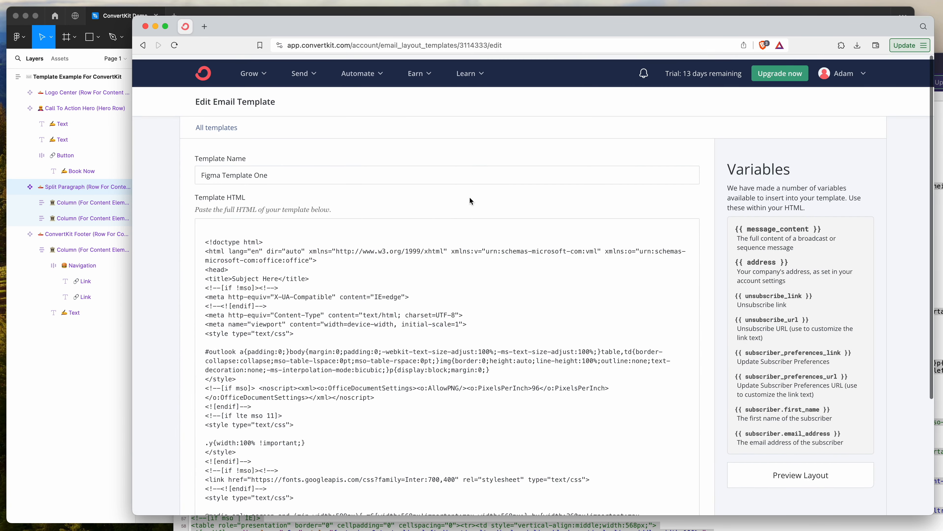
{"action": "left_click", "coordinate": [205, 125]}
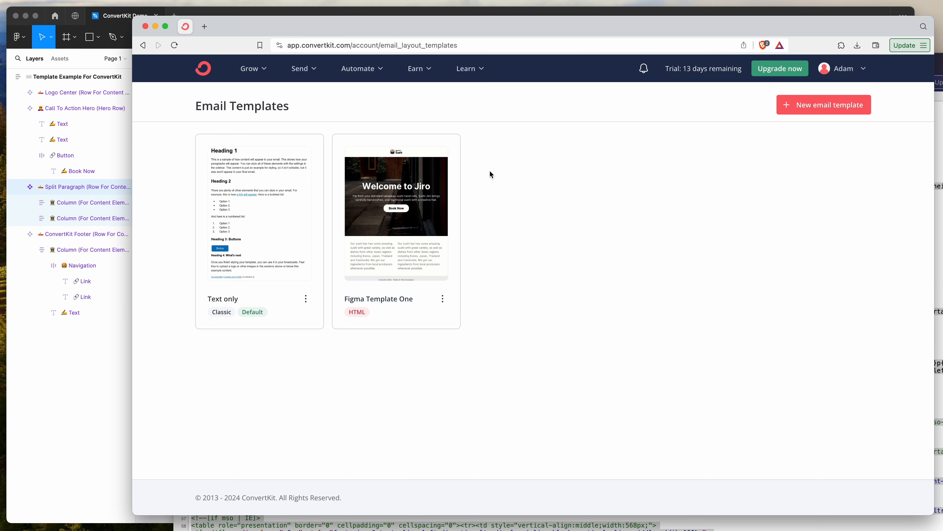
- Create a new broadcast based on the Figma Template One template
{"action": "left_click", "coordinate": [300, 72]}
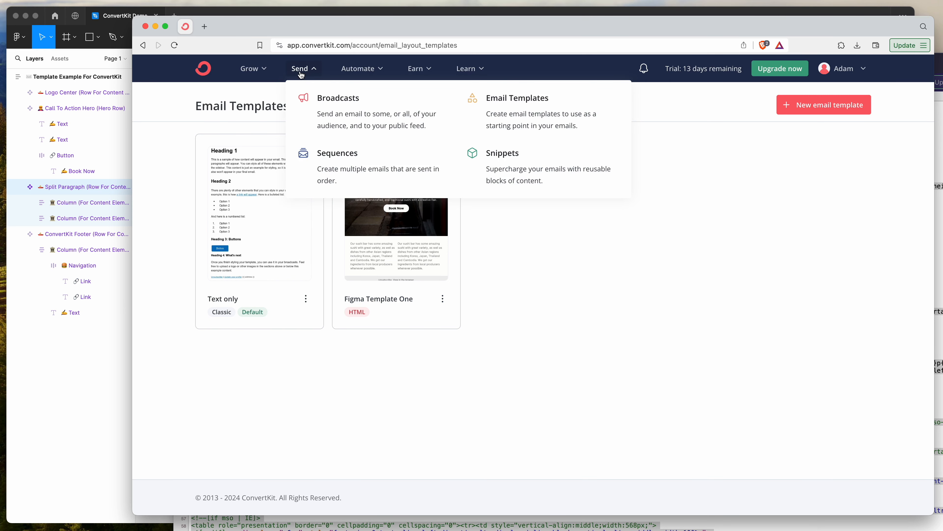
{"action": "left_click", "coordinate": [358, 108]}
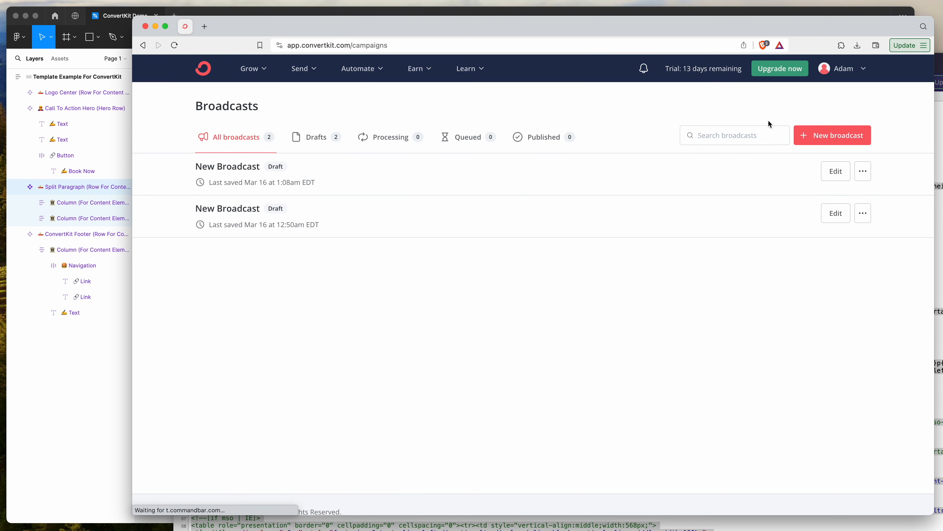
{"action": "left_click", "coordinate": [836, 135]}
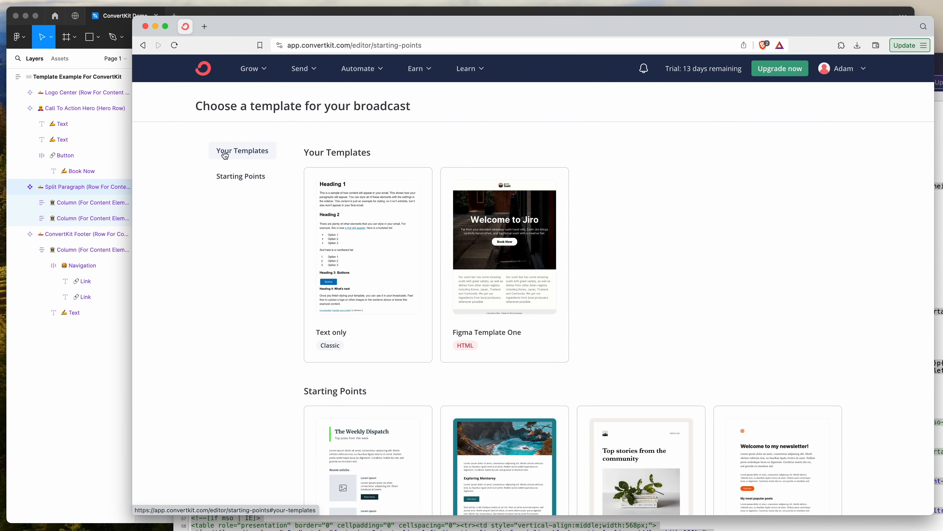
{"action": "scroll", "coordinate": [233, 306], "scroll_direction": "down", "scroll_amount": 5}
{"action": "scroll", "coordinate": [518, 327], "scroll_direction": "up", "scroll_amount": 5}
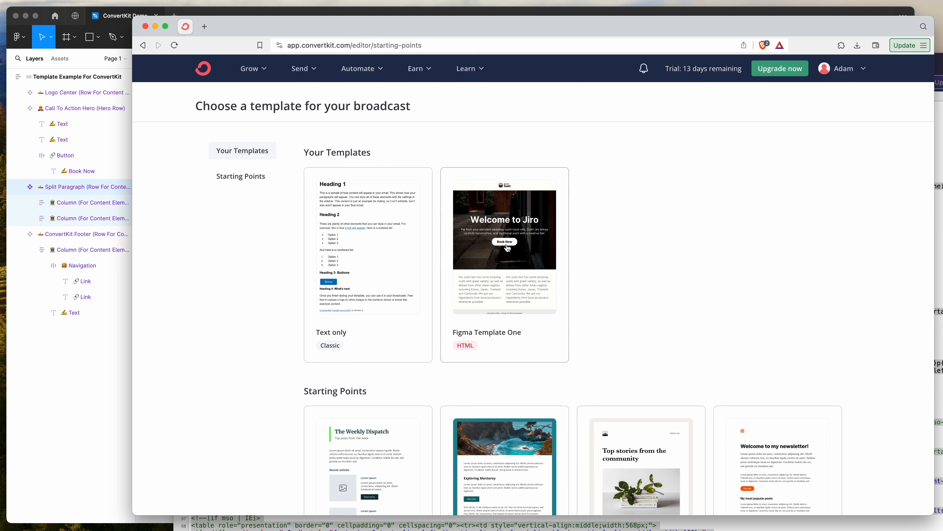
{"action": "left_click", "coordinate": [501, 226]}
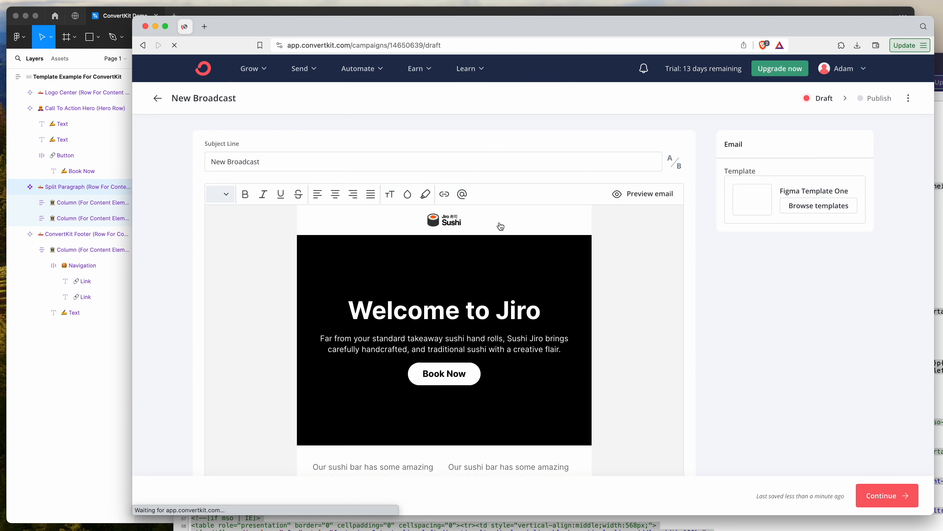
- Inspect the broadcast draft's hero heading, description, Book Now button and two-column paragraphs
{"action": "left_click_drag", "start_coordinate": [359, 299], "coordinate": [550, 371]}
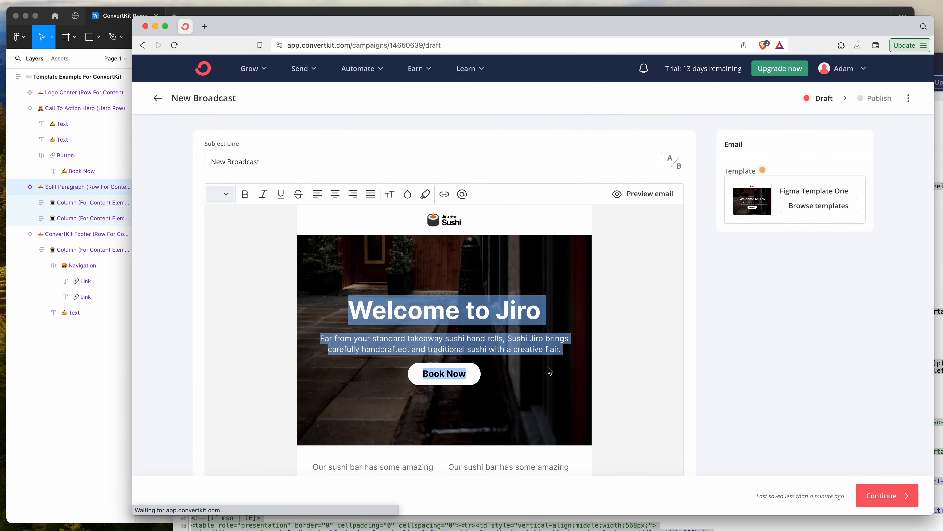
{"action": "scroll", "coordinate": [540, 393], "scroll_direction": "down", "scroll_amount": 5}
{"action": "scroll", "coordinate": [540, 394], "scroll_direction": "up", "scroll_amount": 5}
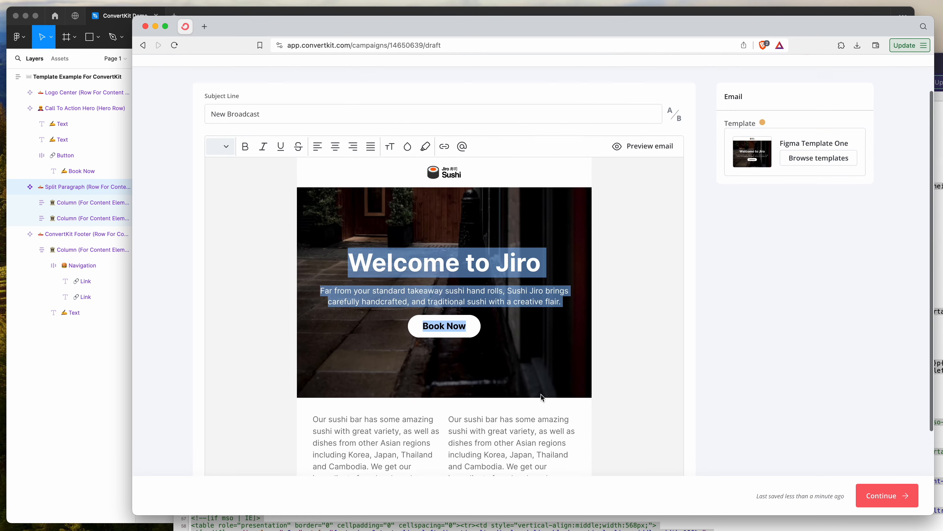
{"action": "scroll", "coordinate": [540, 393], "scroll_direction": "down", "scroll_amount": 2}
{"action": "left_click_drag", "start_coordinate": [448, 405], "coordinate": [507, 416]}
{"action": "left_click", "coordinate": [392, 383]}
{"action": "scroll", "coordinate": [393, 383], "scroll_direction": "up", "scroll_amount": 3}
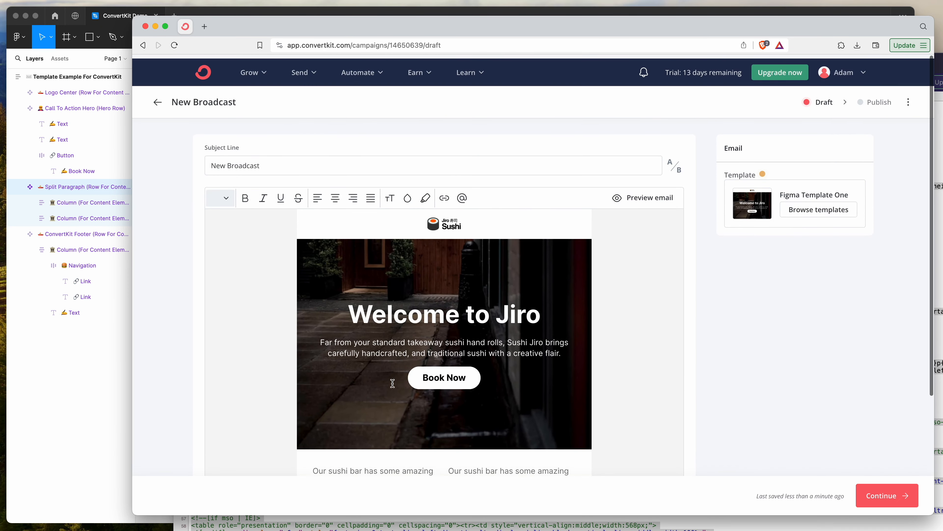
{"action": "left_click_drag", "start_coordinate": [349, 306], "coordinate": [318, 302]}
{"action": "left_click", "coordinate": [565, 354]}
{"action": "left_click", "coordinate": [348, 300]}
{"action": "left_click", "coordinate": [566, 356]}
{"action": "left_click", "coordinate": [318, 302]}
{"action": "scroll", "coordinate": [427, 401], "scroll_direction": "down", "scroll_amount": 5}
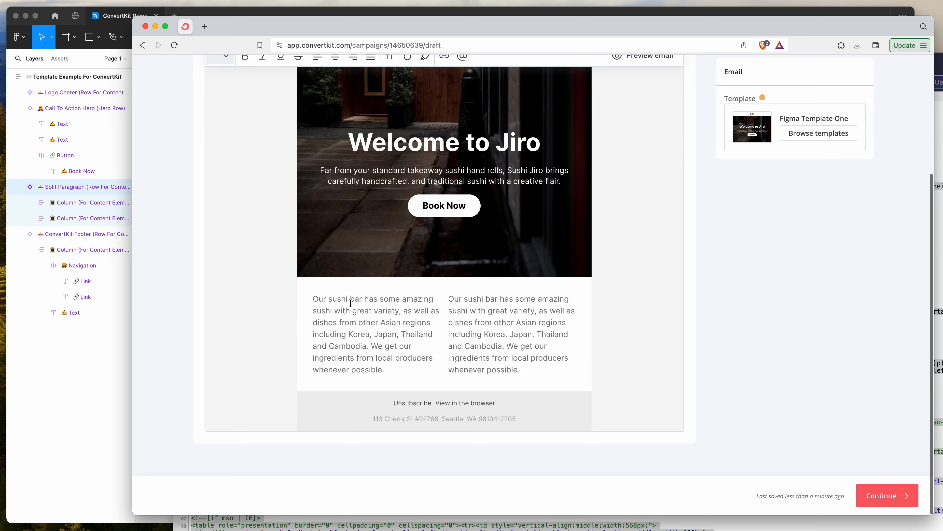
- Compare the broadcast's footer address with the ConvertKit Footer row in the Figma design
{"action": "left_click_drag", "start_coordinate": [372, 426], "coordinate": [532, 425]}
{"action": "left_click", "coordinate": [535, 425]}
{"action": "left_click", "coordinate": [130, 427]}
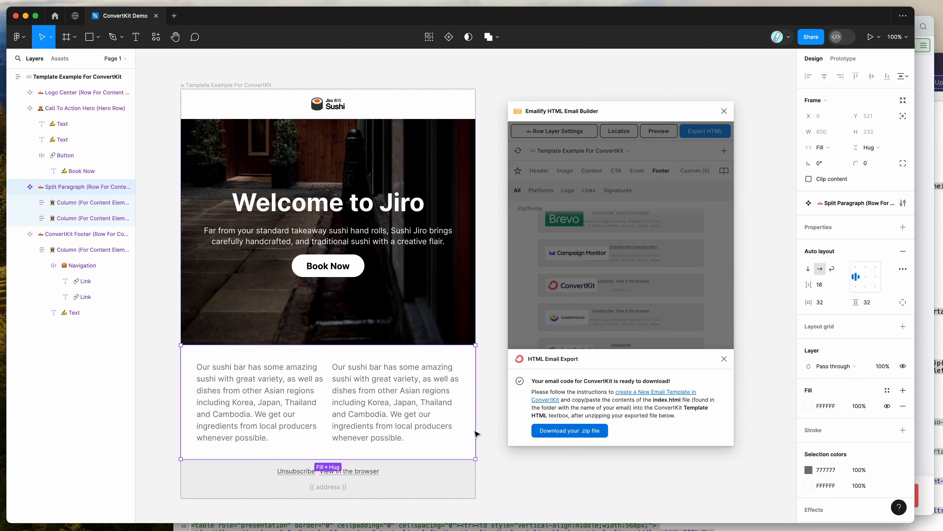
{"action": "left_click", "coordinate": [394, 487]}
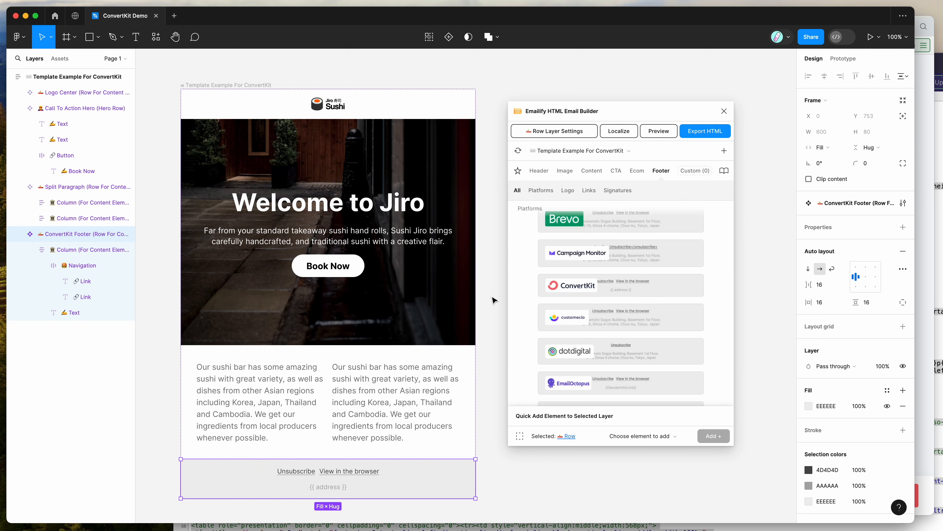
{"action": "left_click", "coordinate": [922, 107]}
{"action": "mouse_move", "coordinate": [374, 428]}
{"action": "left_mouse_down"}
{"action": "mouse_move", "coordinate": [504, 427]}
{"action": "mouse_move", "coordinate": [512, 416]}
{"action": "mouse_move", "coordinate": [377, 425]}
{"action": "left_mouse_up"}
{"action": "left_click", "coordinate": [541, 427]}
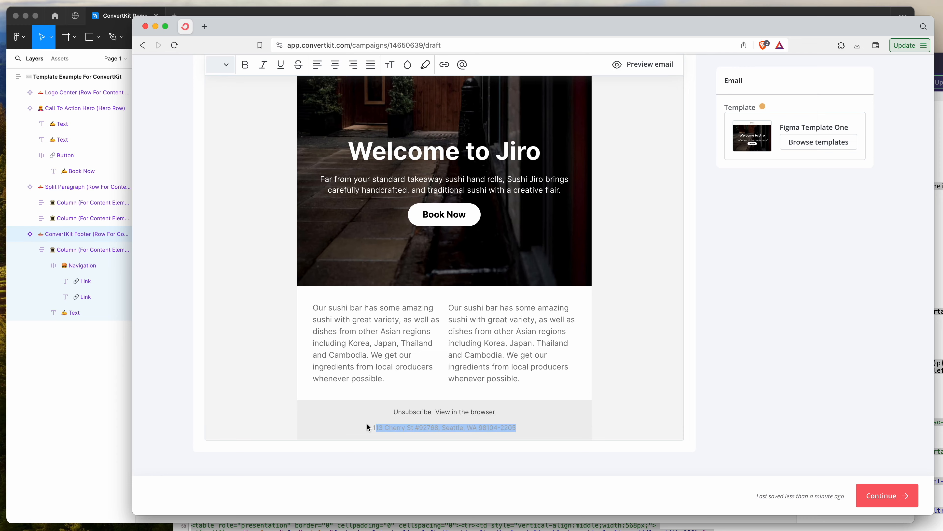
- Check the {{ address }} text layer in Figma against the address, Unsubscribe and View in the browser items in the broadcast's footer
{"action": "left_click", "coordinate": [128, 427]}
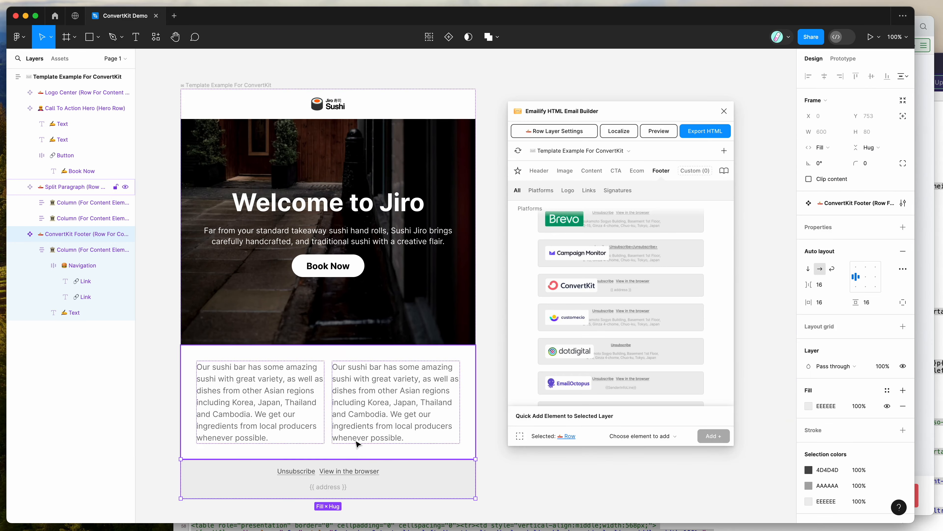
{"action": "left_click", "coordinate": [326, 490]}
{"action": "double_click", "coordinate": [336, 485]}
{"action": "left_click", "coordinate": [925, 387]}
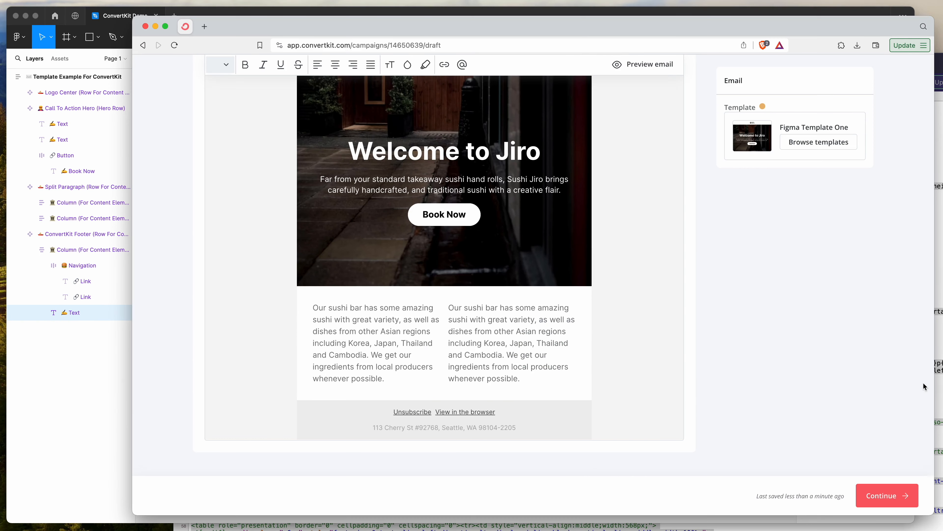
{"action": "left_click_drag", "start_coordinate": [370, 431], "coordinate": [545, 430]}
{"action": "left_click", "coordinate": [545, 430]}
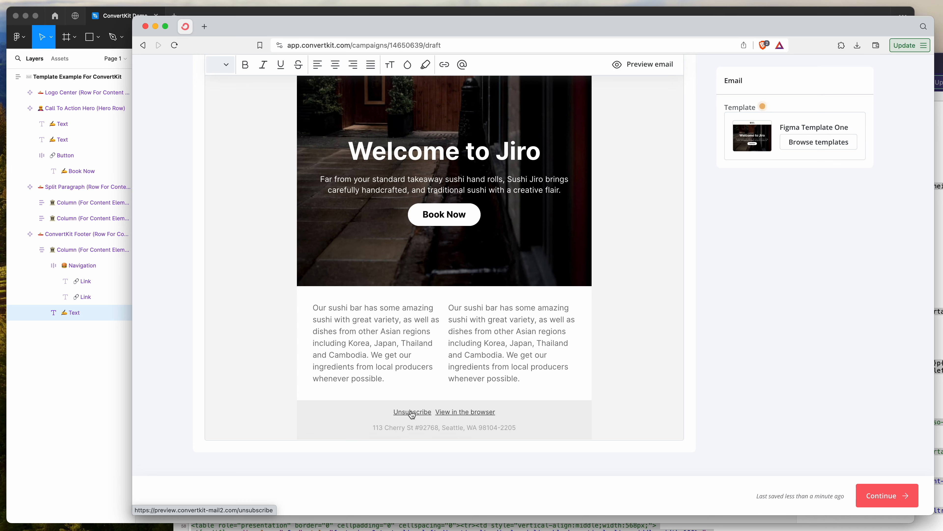
{"action": "left_click_drag", "start_coordinate": [434, 412], "coordinate": [524, 432]}
{"action": "left_click", "coordinate": [522, 425]}
{"action": "scroll", "coordinate": [522, 425], "scroll_direction": "up", "scroll_amount": 5}
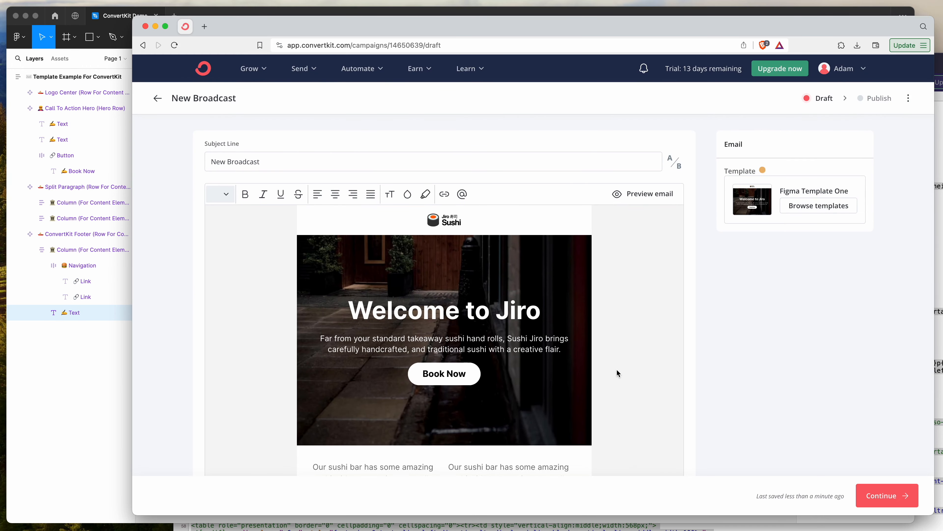
- Switch back to the Figma design, clear the layer selection and reposition the Emailify plugin window beside the template
{"action": "scroll", "coordinate": [619, 366], "scroll_direction": "down", "scroll_amount": 1}
{"action": "scroll", "coordinate": [625, 344], "scroll_direction": "up", "scroll_amount": 1}
{"action": "left_click", "coordinate": [80, 395]}
{"action": "scroll", "coordinate": [359, 303], "scroll_direction": "up", "scroll_amount": 3}
{"action": "key", "text": "Escape"}
{"action": "left_click_drag", "start_coordinate": [587, 111], "coordinate": [589, 112]}
{"action": "left_click", "coordinate": [573, 90]}
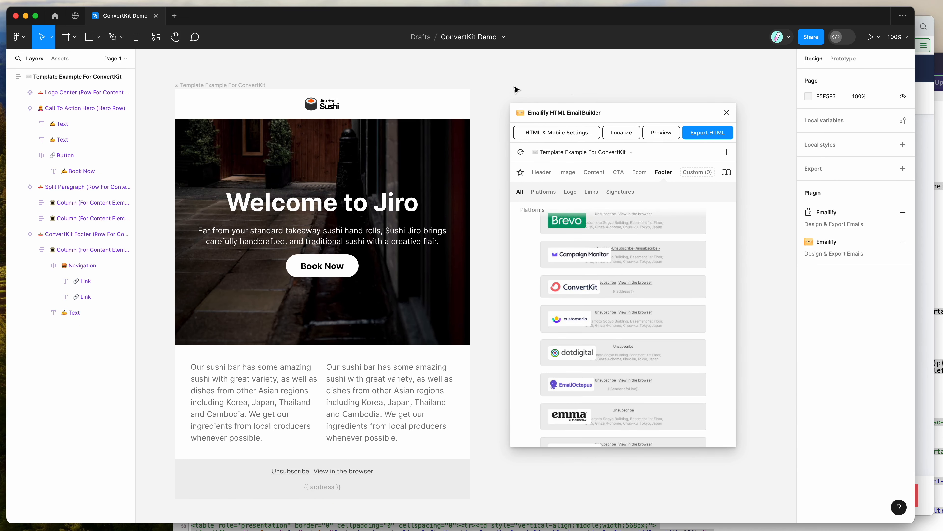
{"action": "left_click_drag", "start_coordinate": [627, 111], "coordinate": [624, 109]}
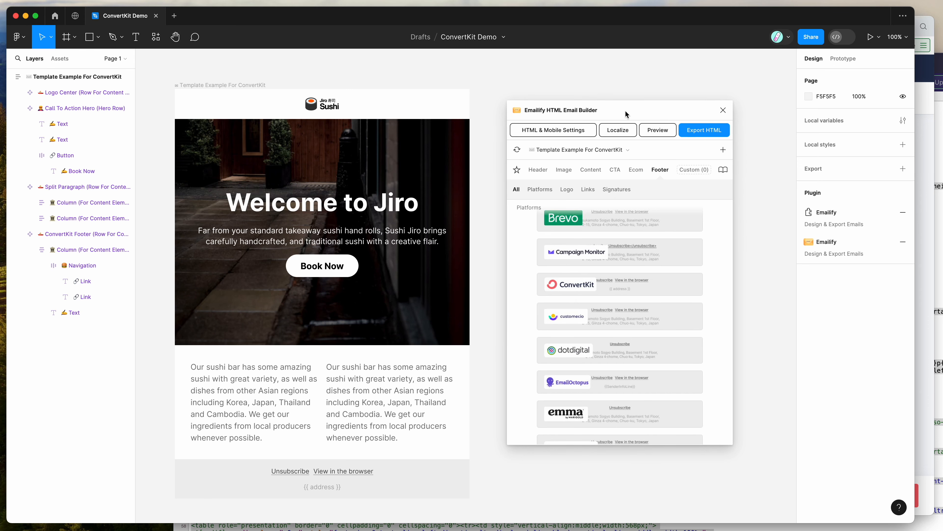